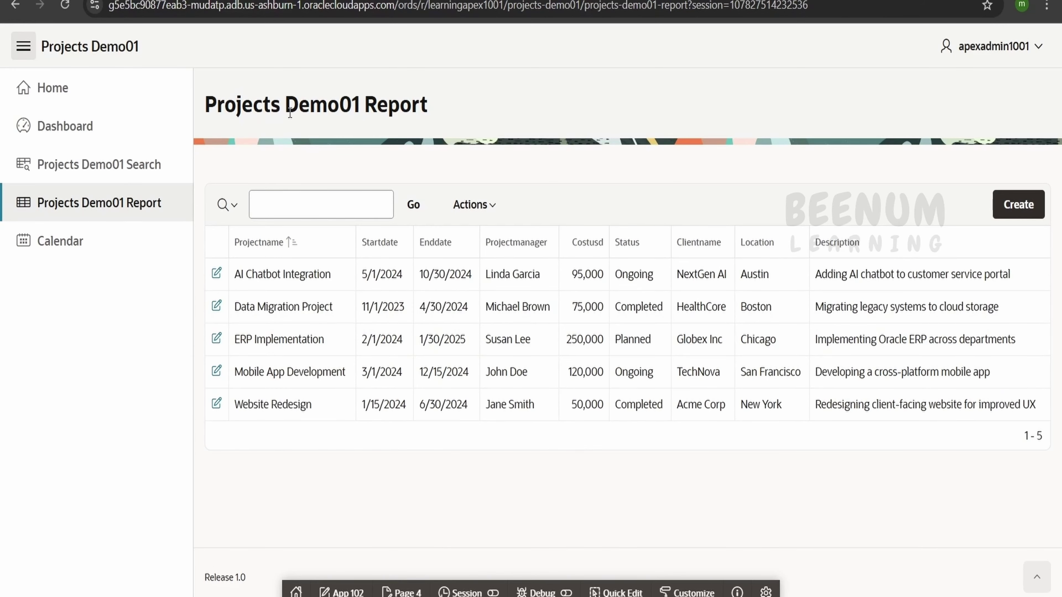
# Create a blank page numbered 11 named "dynamic content" in Application 102, keeping the default navigation settings.
pyautogui.hotkey('ctrl', 'Tab')
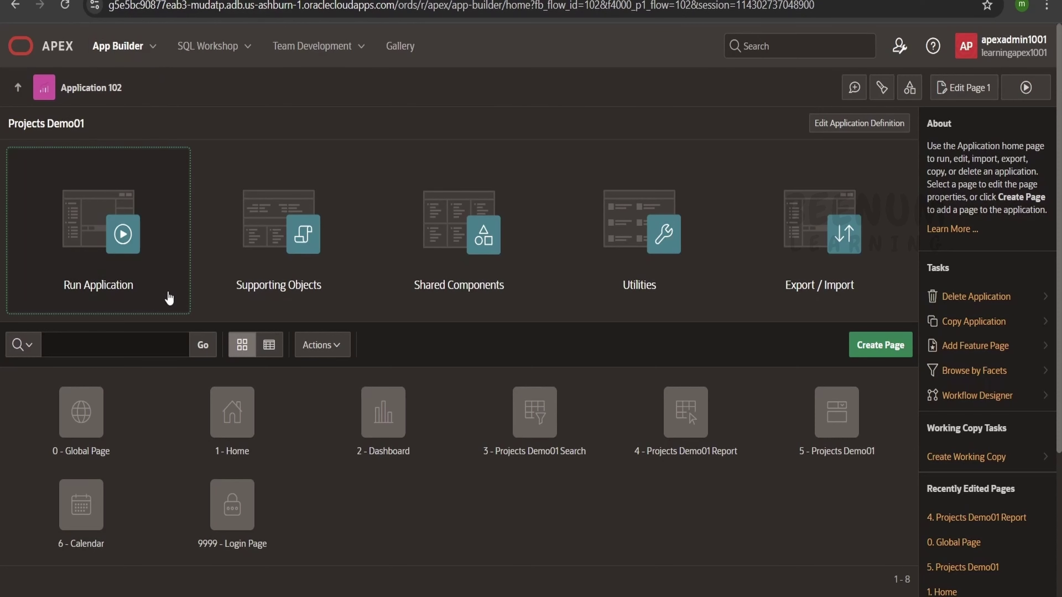
pyautogui.click(880, 345)
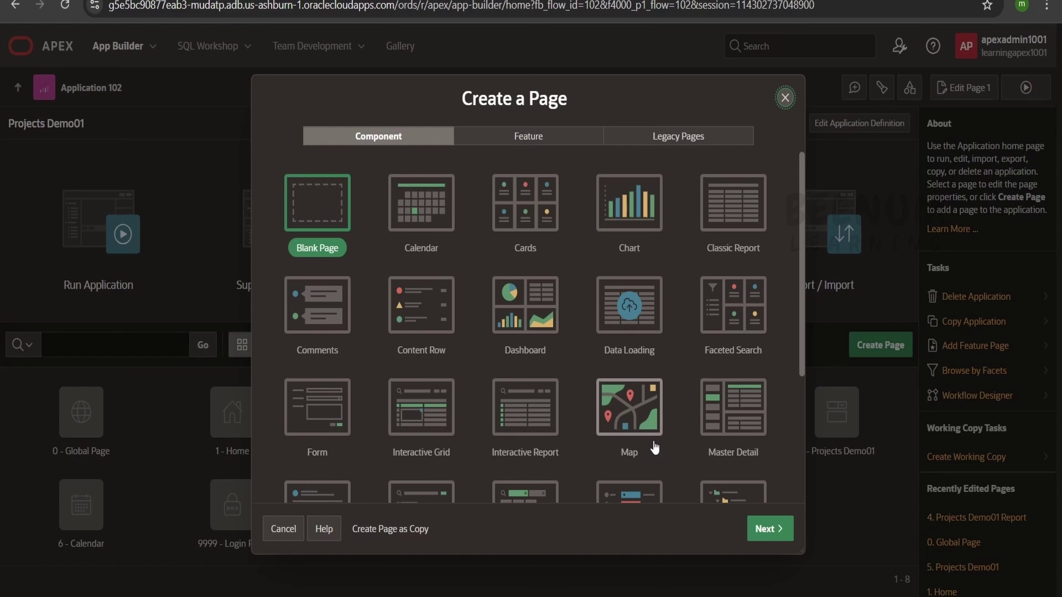
pyautogui.click(777, 537)
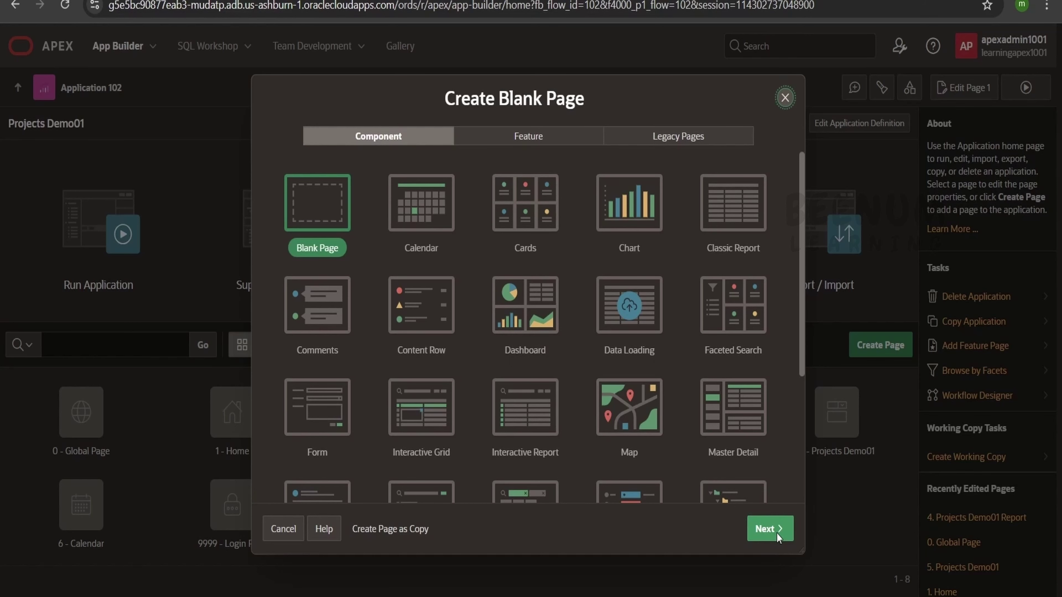
pyautogui.write('d')
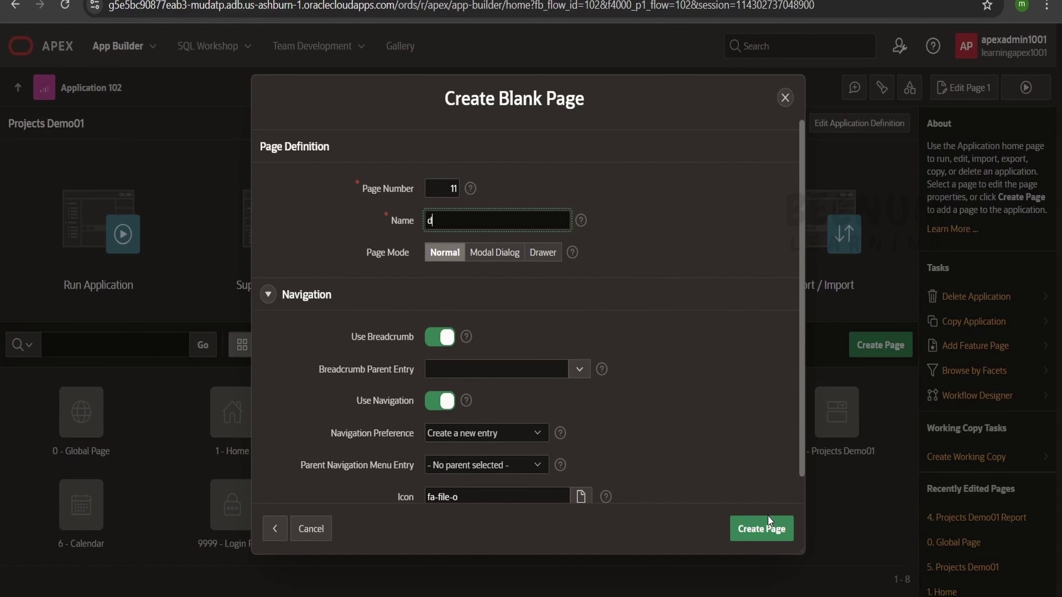
pyautogui.write('ynamic content')
pyautogui.scroll(-1, 513, 431)
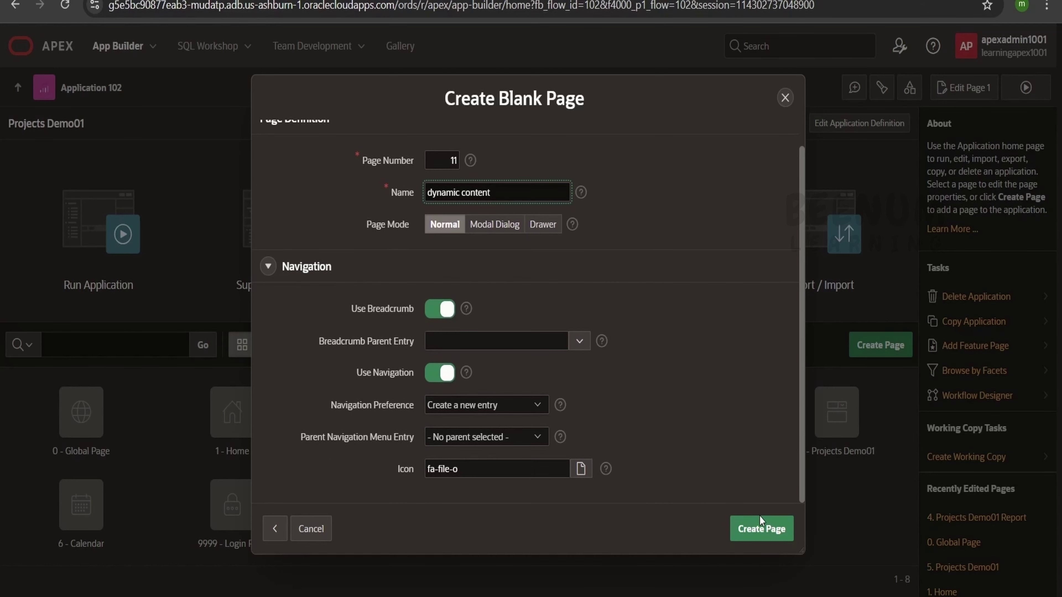
pyautogui.click(775, 531)
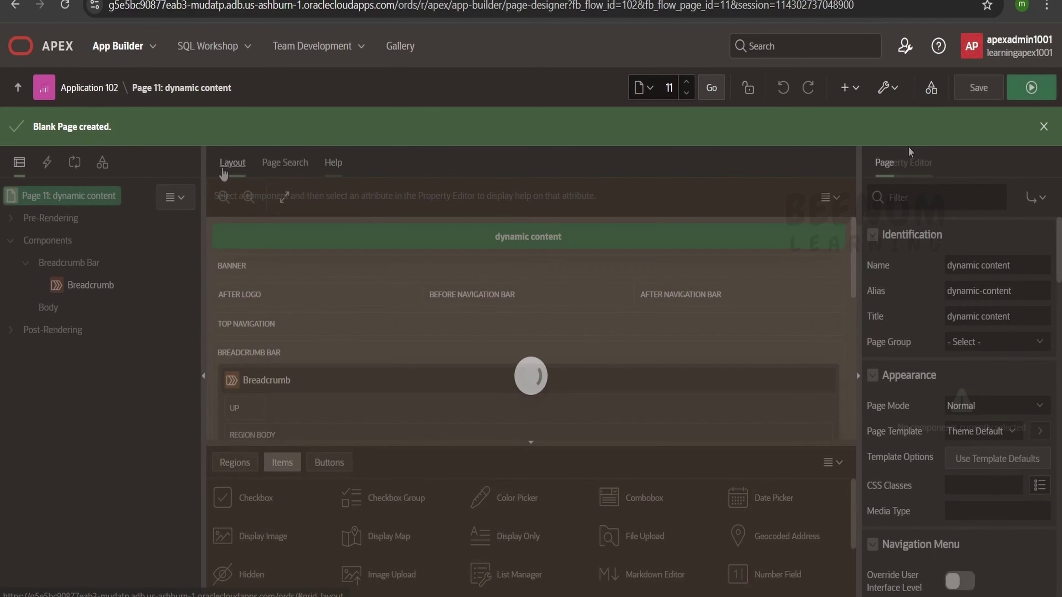
# Create a region under the page's Body and name it "dynamic content".
pyautogui.rightClick(48, 308)
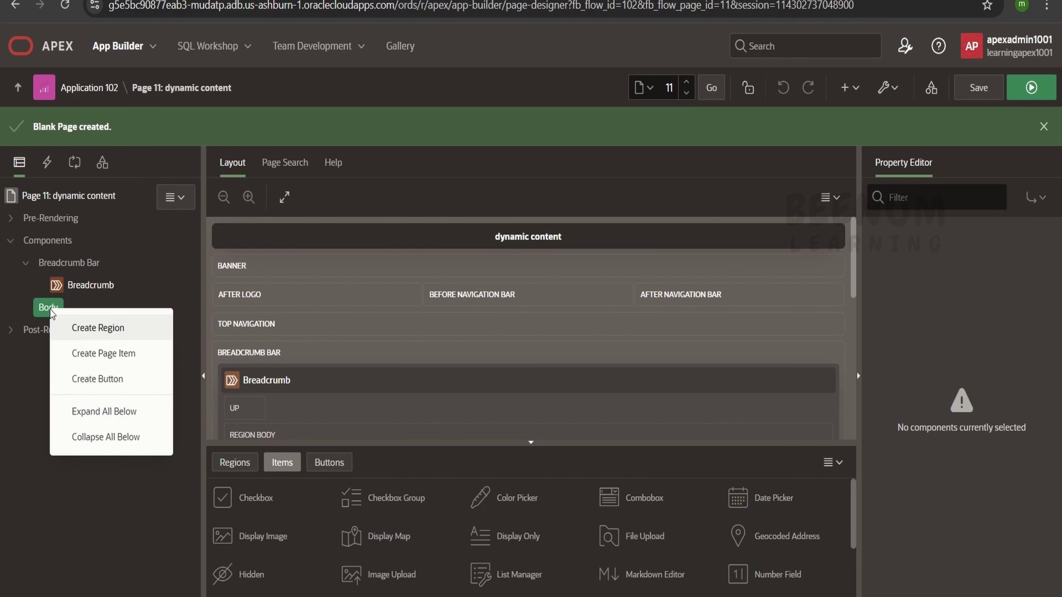
pyautogui.click(107, 331)
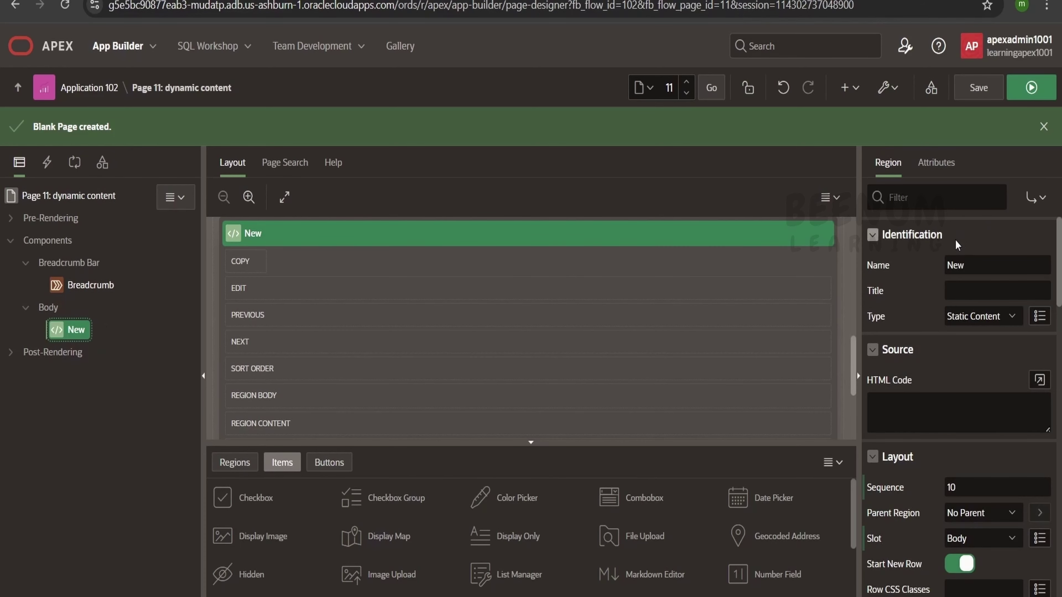
pyautogui.doubleClick(961, 268)
pyautogui.write('dynam')
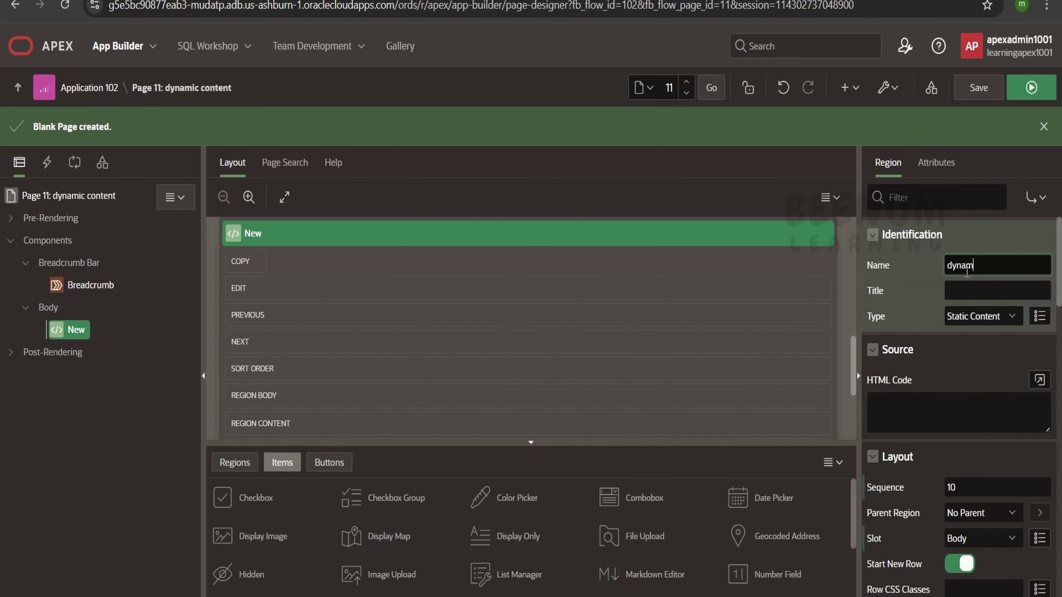
pyautogui.write('ic content')
# Set the region's type to Dynamic Content and its source language to PL/SQL.
pyautogui.click(977, 318)
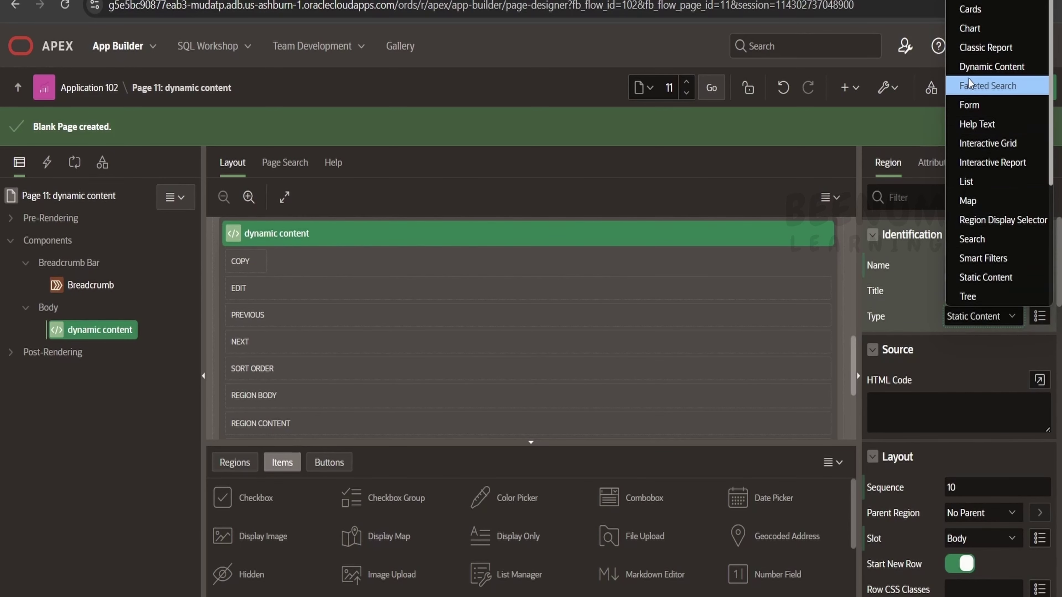
pyautogui.press('Escape')
pyautogui.click(975, 73)
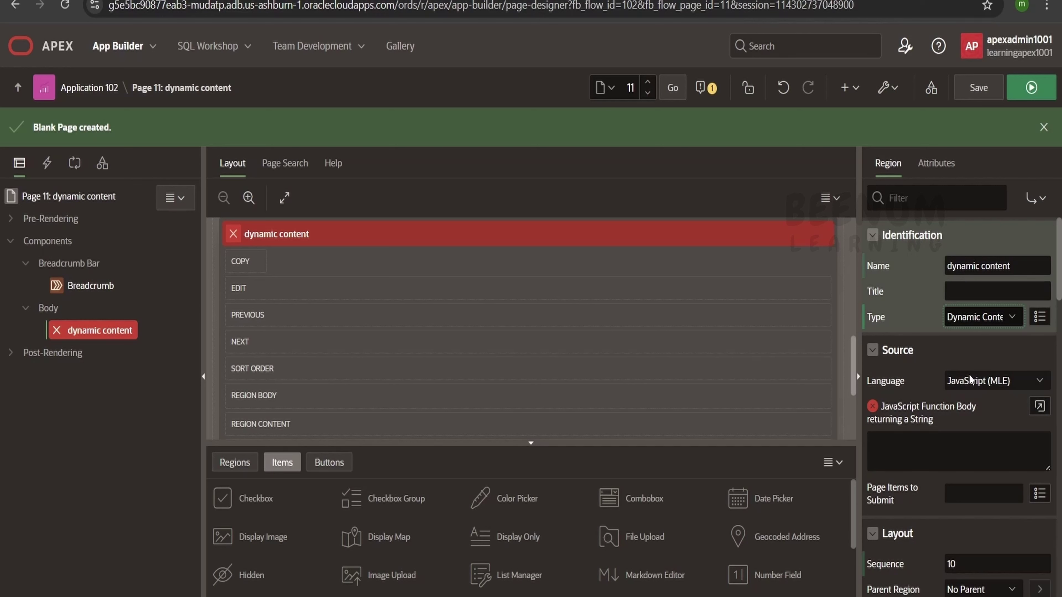
pyautogui.click(969, 383)
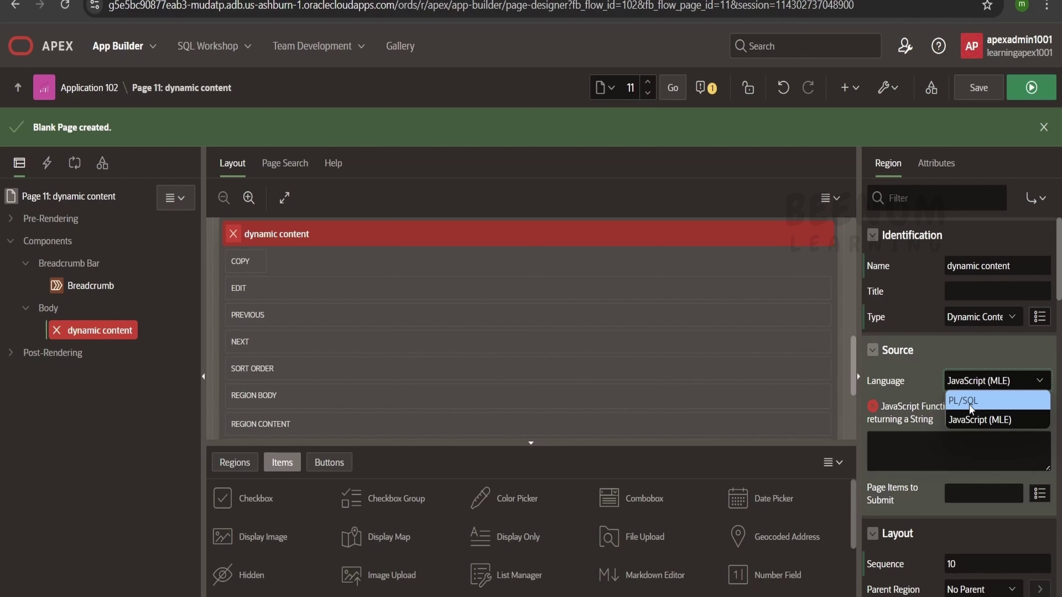
pyautogui.click(984, 404)
# Examine the help text and sample code for the PL/SQL Function Body returning a CLOB attribute.
pyautogui.click(906, 445)
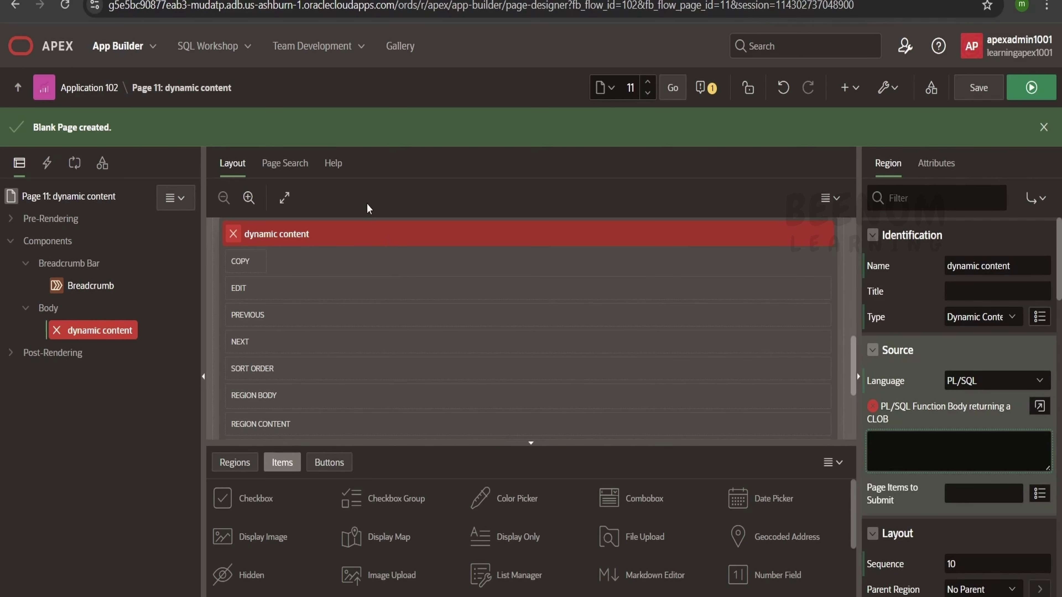
pyautogui.click(333, 164)
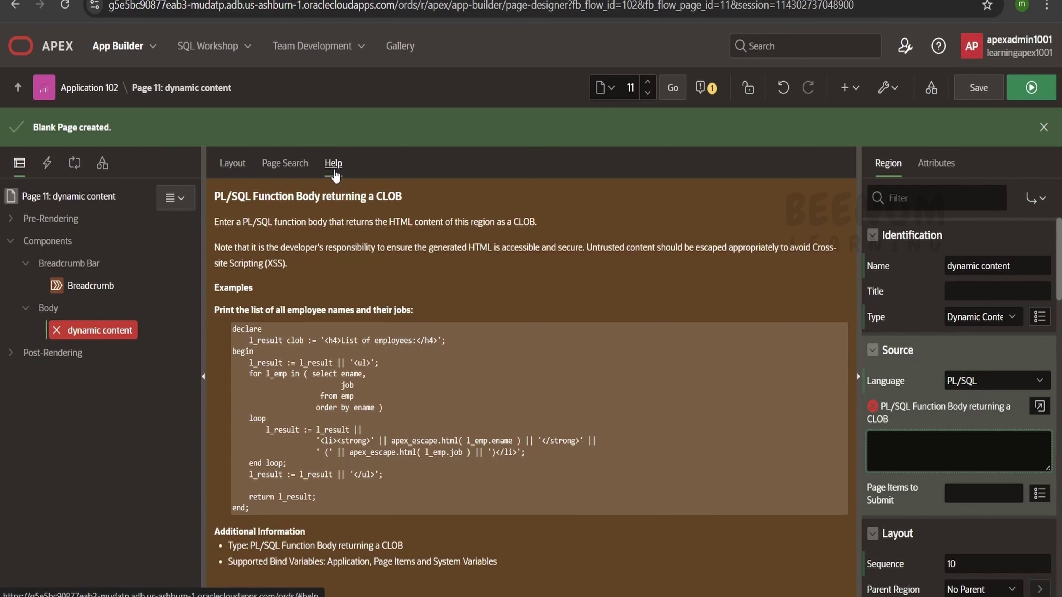
pyautogui.moveTo(286, 509); pyautogui.dragTo(234, 331)
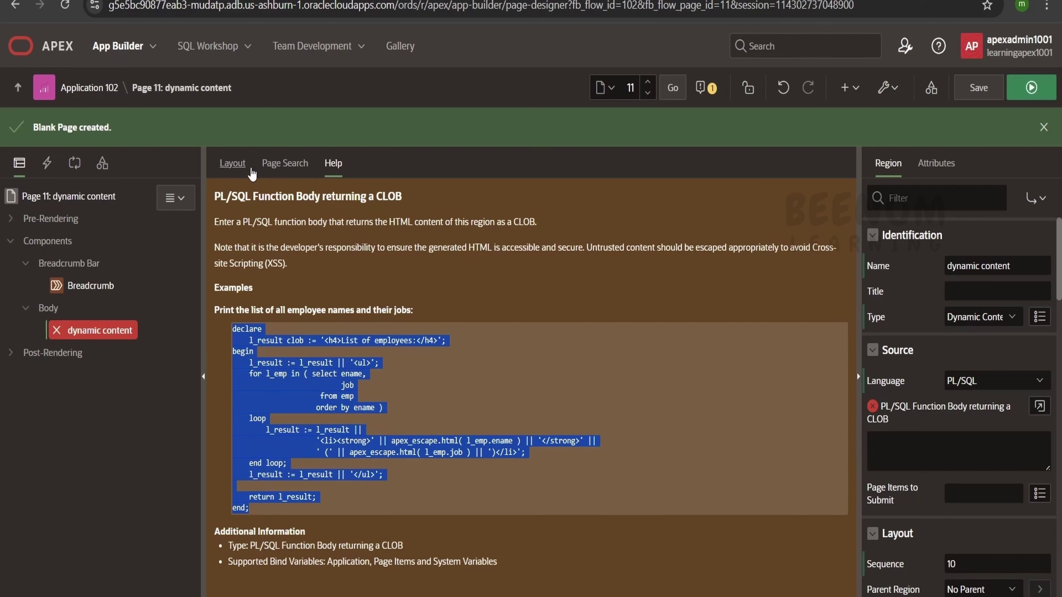
pyautogui.click(233, 164)
pyautogui.click(333, 164)
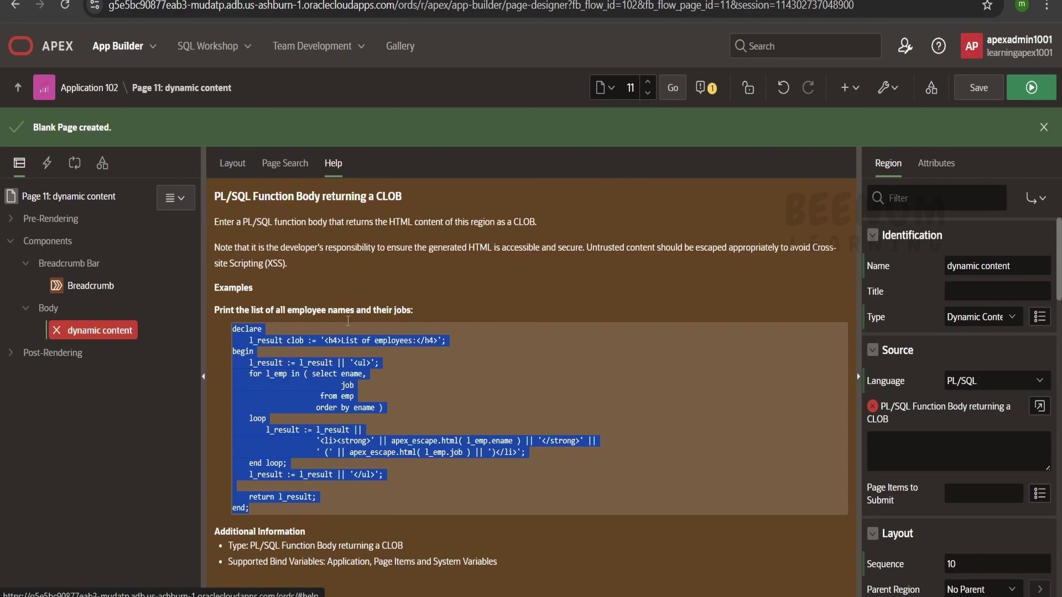
pyautogui.moveTo(292, 498); pyautogui.dragTo(230, 330)
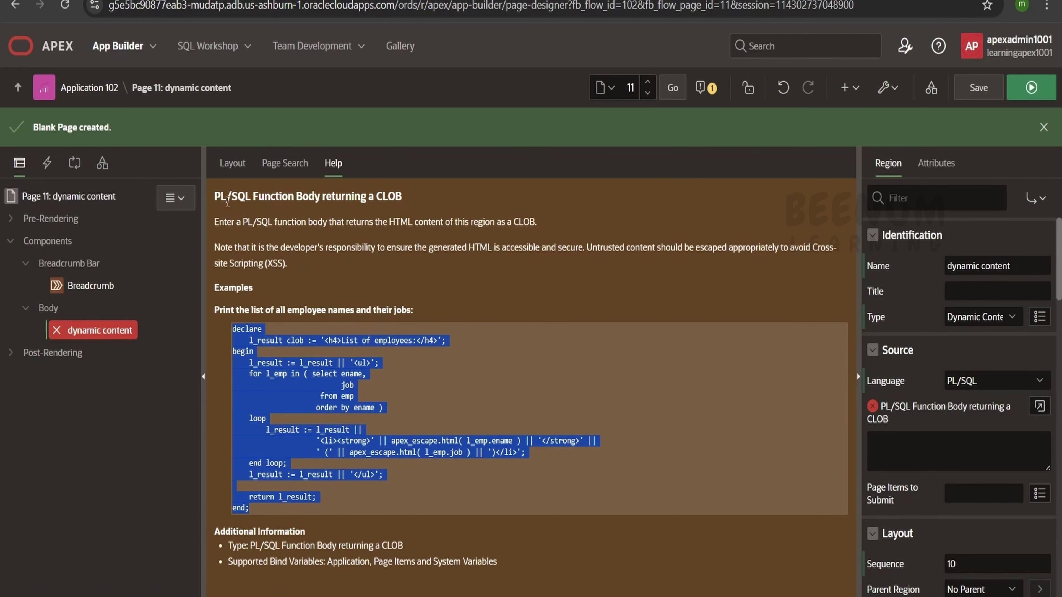
pyautogui.click(233, 163)
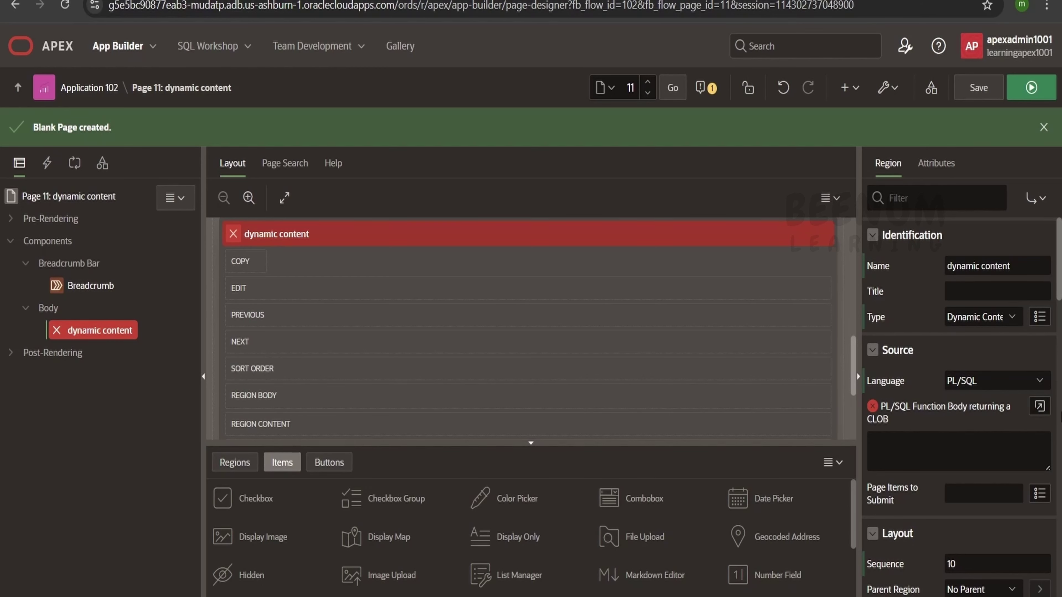
# Paste the employee list PL/SQL block, headed by a "Report generated on" timestamp, into the region's function body and validate it.
pyautogui.click(1040, 406)
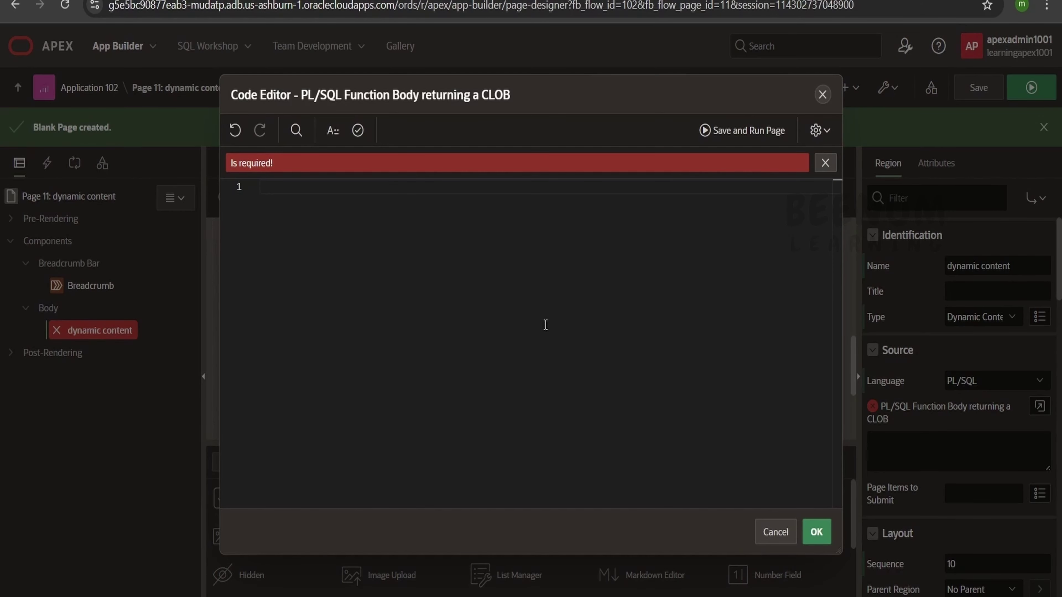
pyautogui.hotkey('ctrl', 'v')
pyautogui.scroll(5, 545, 324)
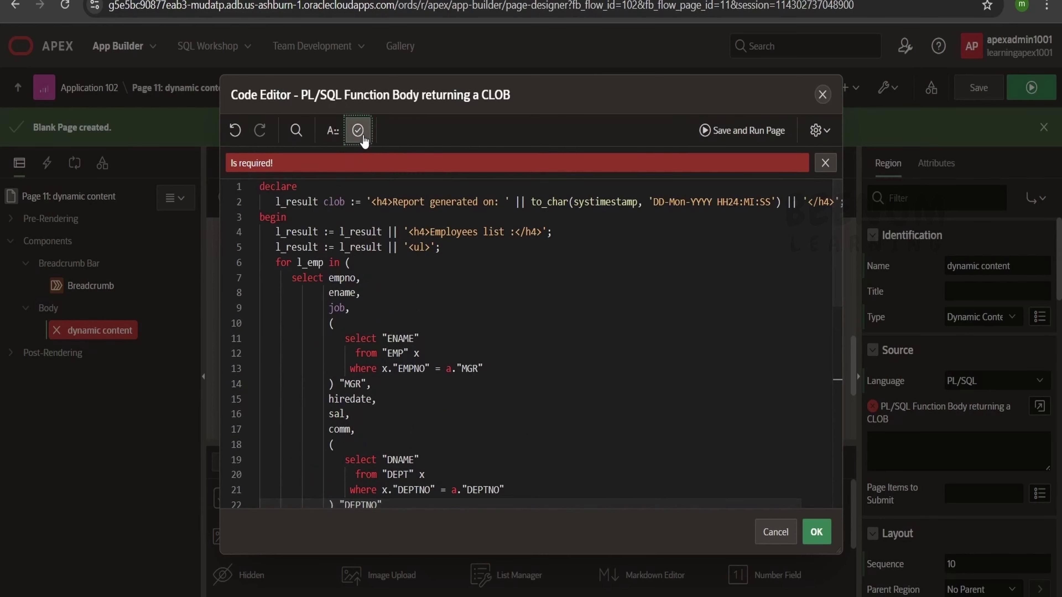
pyautogui.click(358, 130)
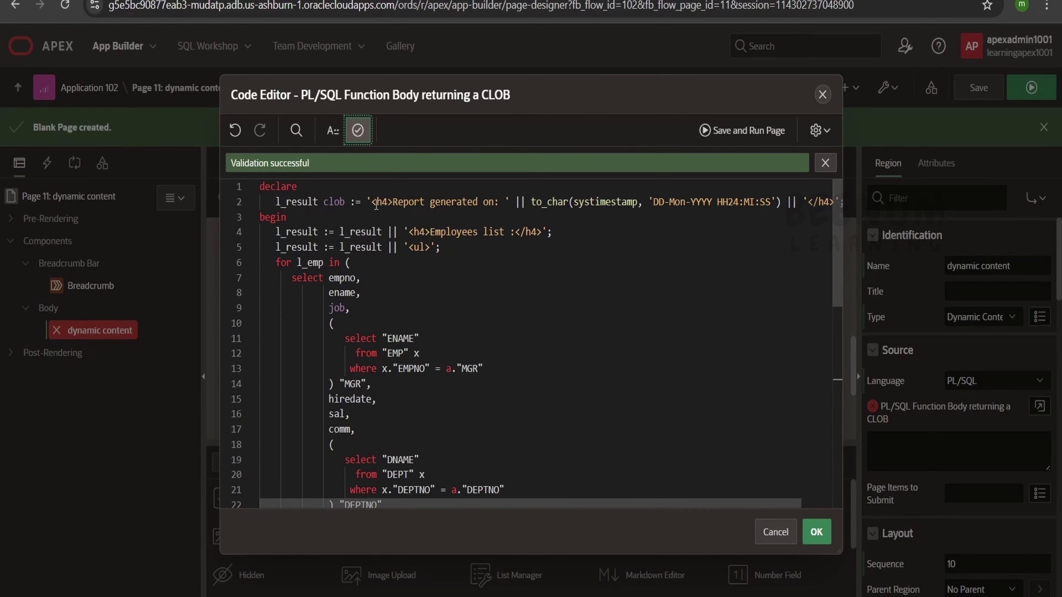
# Examine the l_emp cursor query in the function body and the loop that builds the ename and DEPTNO list items.
pyautogui.scroll(-1, 287, 254)
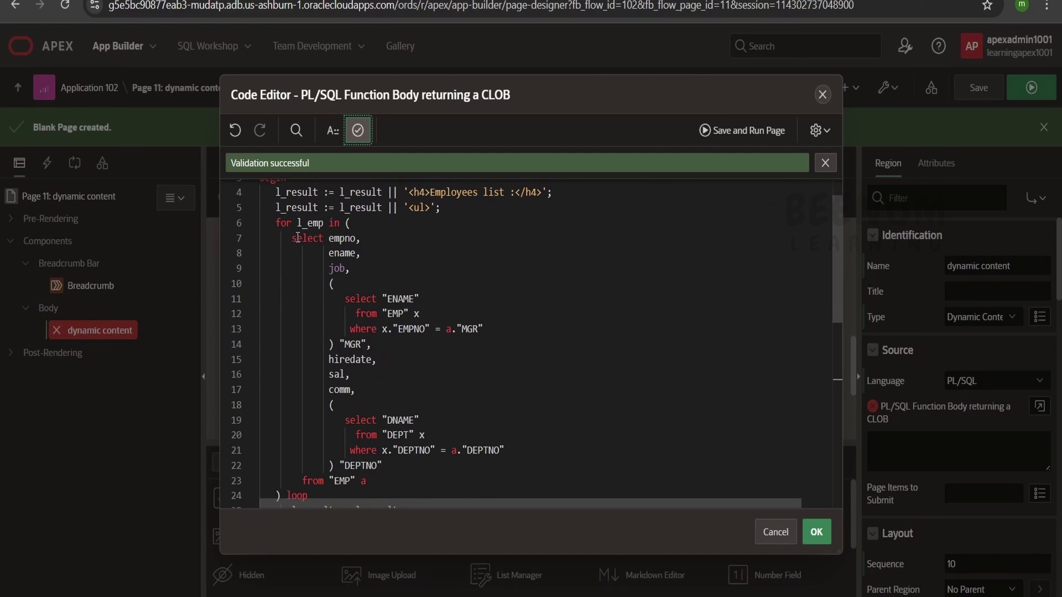
pyautogui.moveTo(284, 220); pyautogui.dragTo(362, 466)
pyautogui.scroll(-2, 369, 443)
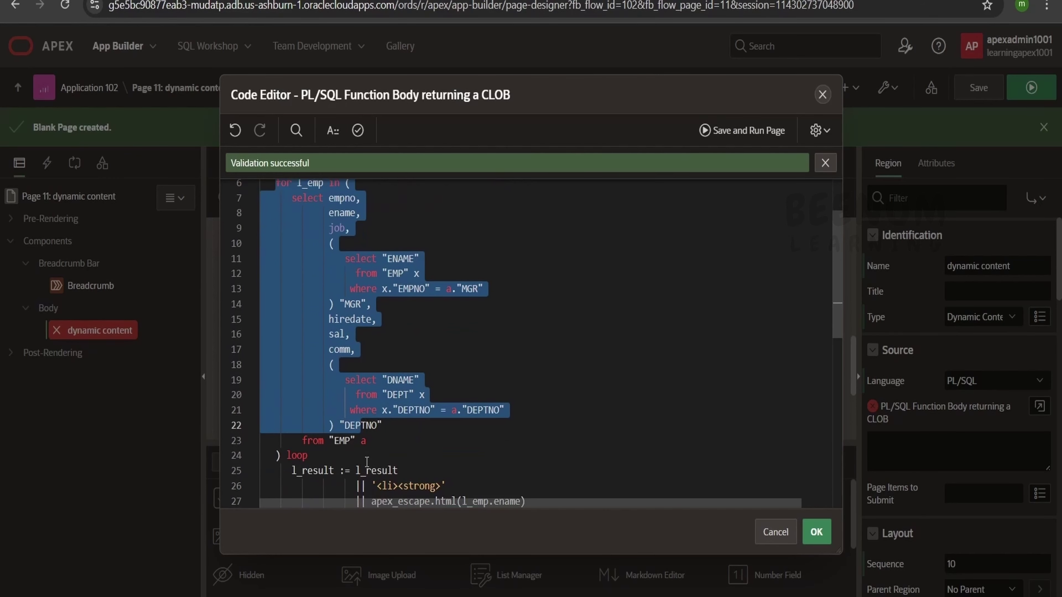
pyautogui.scroll(-2, 369, 442)
pyautogui.moveTo(288, 349); pyautogui.dragTo(450, 400)
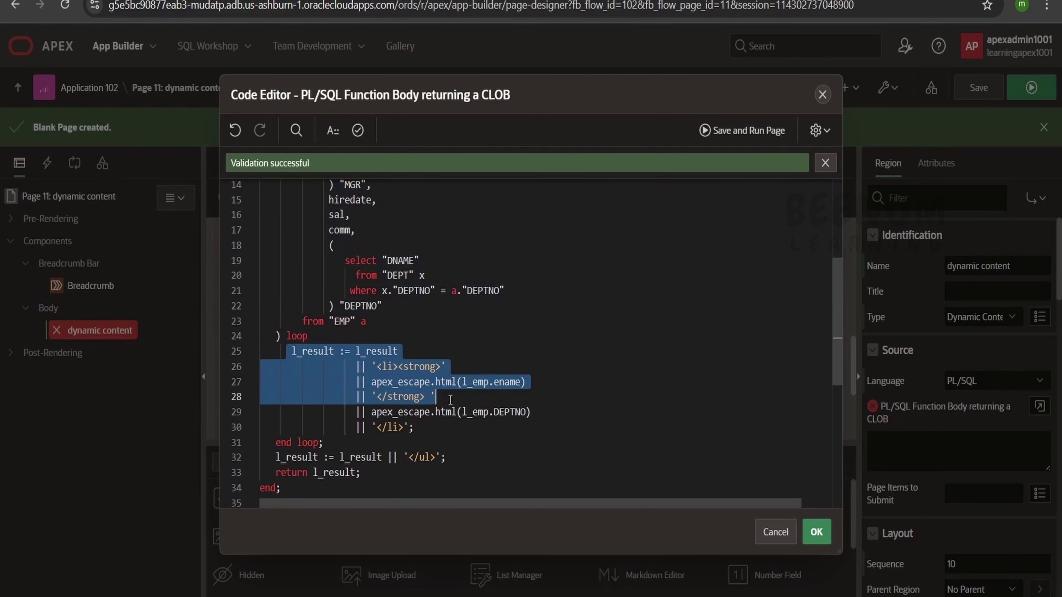
pyautogui.click(488, 381)
pyautogui.click(502, 412)
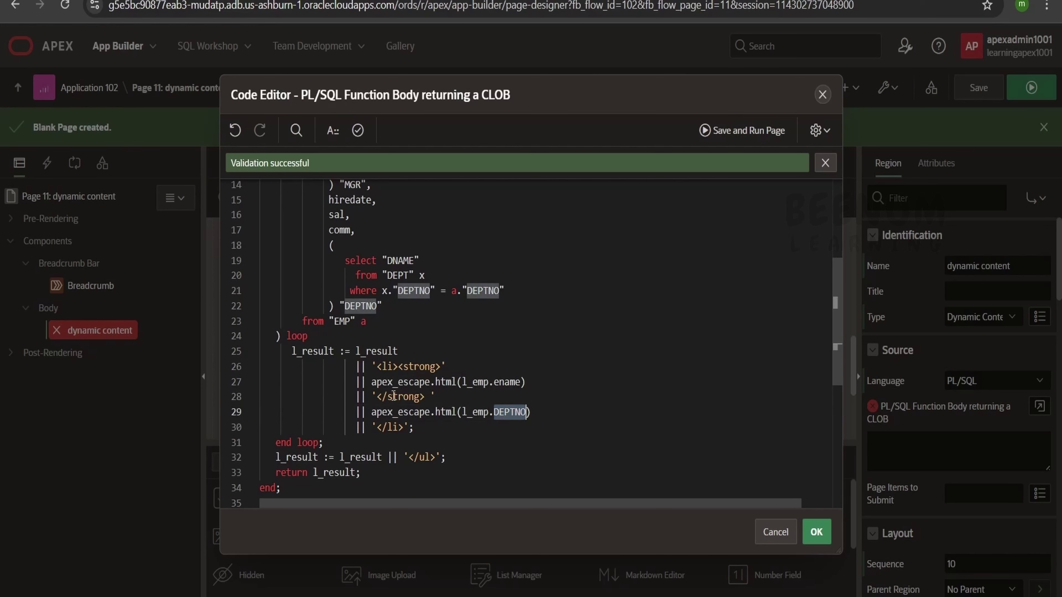
pyautogui.click(439, 397)
pyautogui.moveTo(441, 397); pyautogui.dragTo(371, 394)
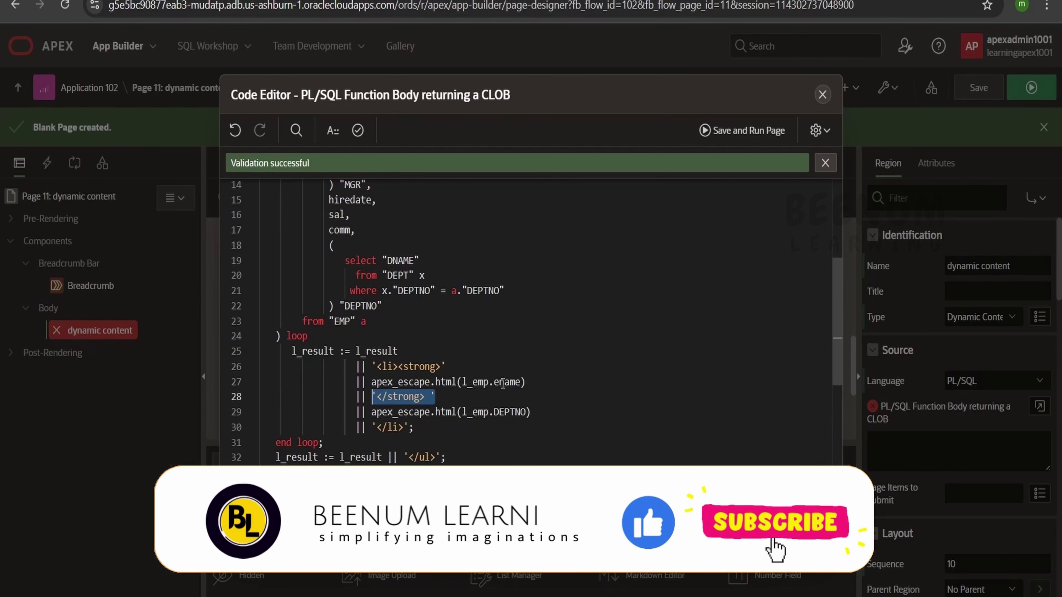
pyautogui.moveTo(414, 426); pyautogui.dragTo(380, 365)
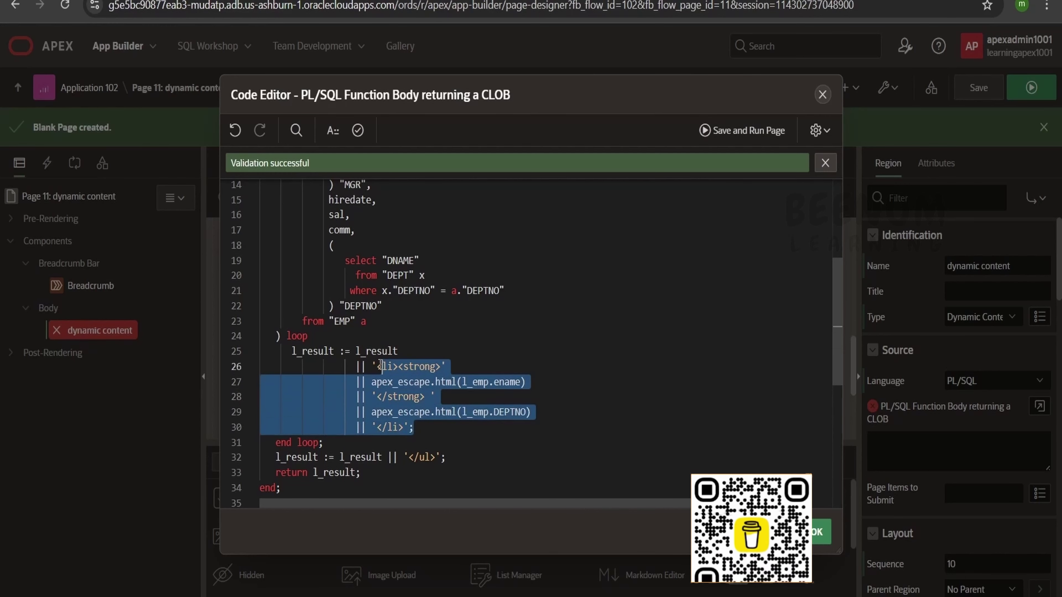
pyautogui.click(278, 336)
# Review the loop's opening line and the timestamp heading assigned to l_result, and read through to the block's end.
pyautogui.scroll(5, 460, 293)
pyautogui.click(364, 229)
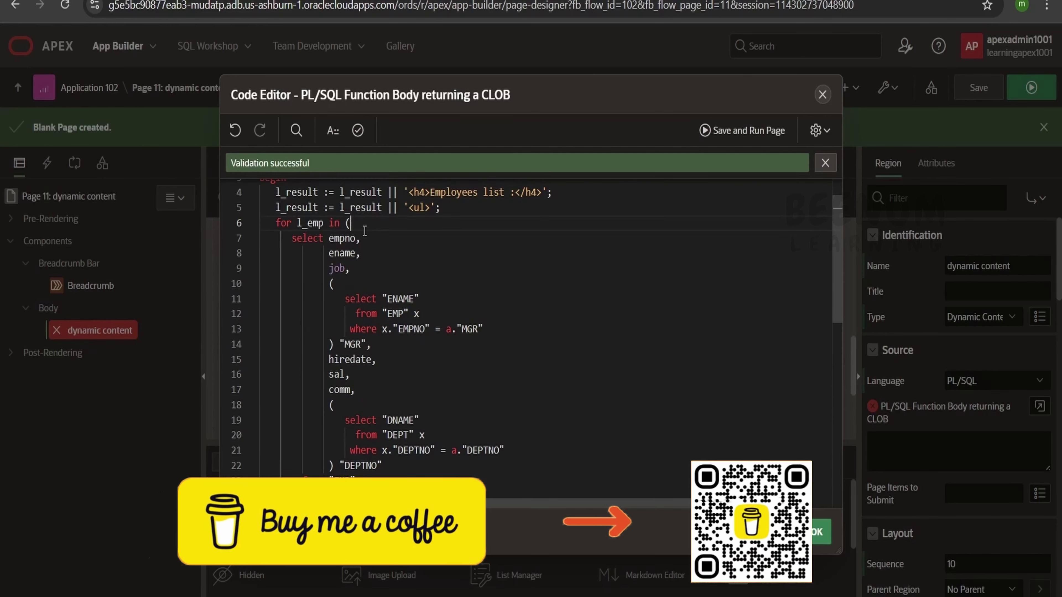
pyautogui.moveTo(365, 230); pyautogui.dragTo(275, 223)
pyautogui.scroll(2, 368, 301)
pyautogui.scroll(-5, 373, 373)
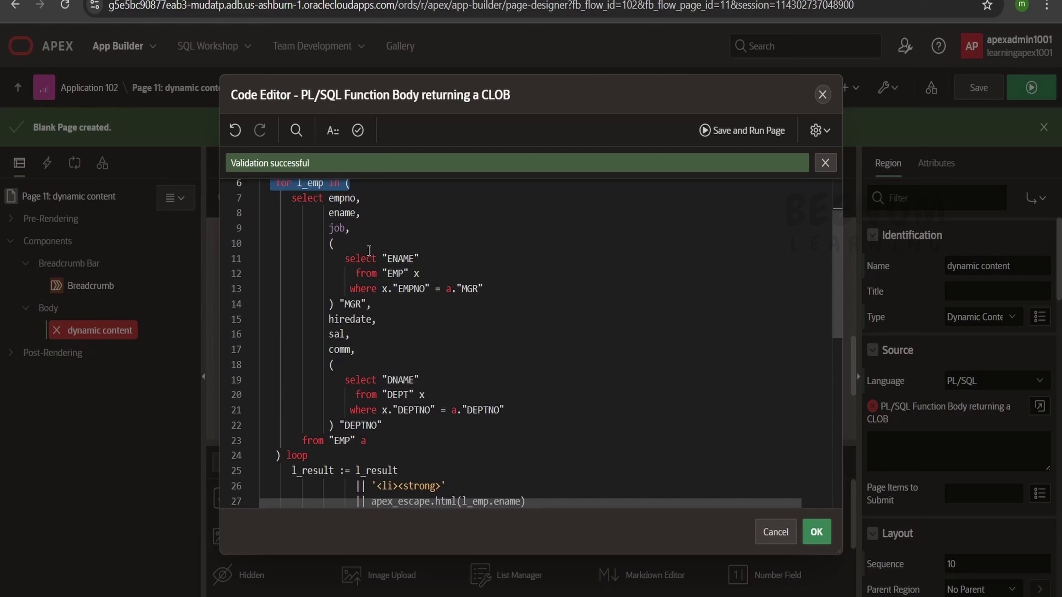
pyautogui.scroll(3, 375, 332)
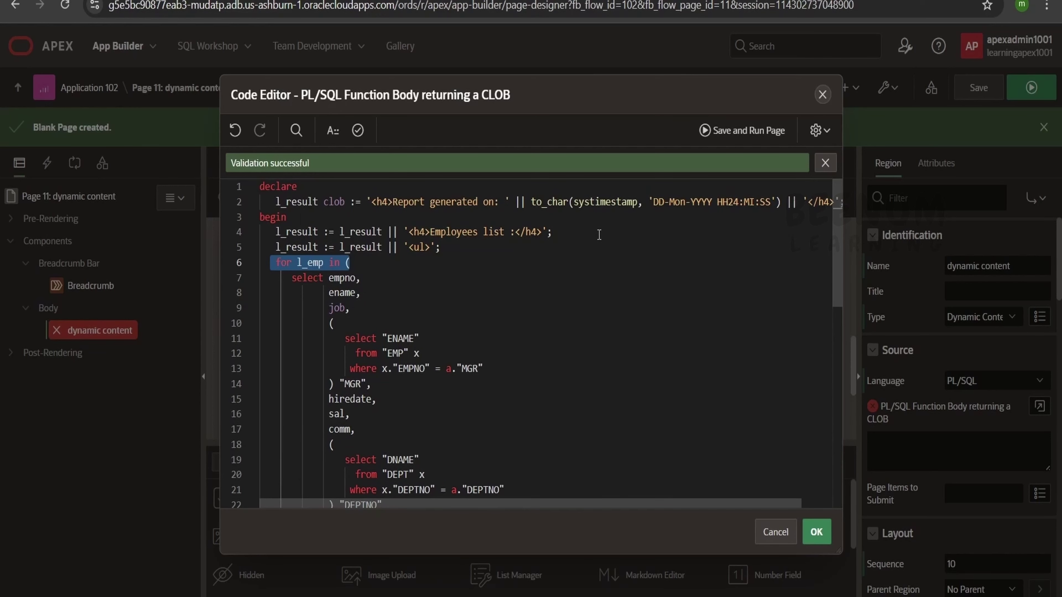
pyautogui.moveTo(371, 206); pyautogui.dragTo(783, 194)
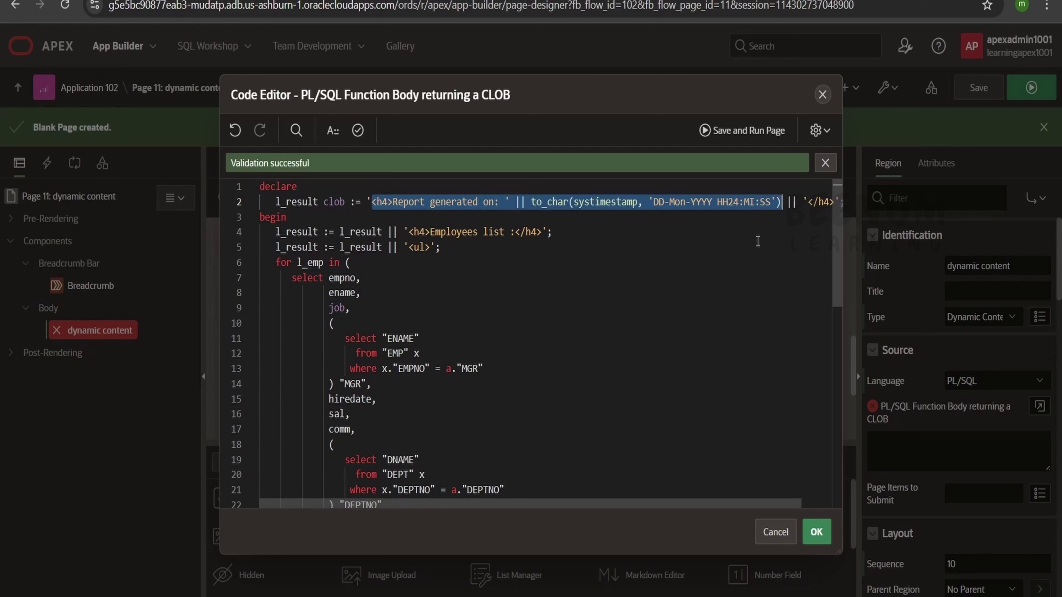
pyautogui.scroll(-13, 758, 241)
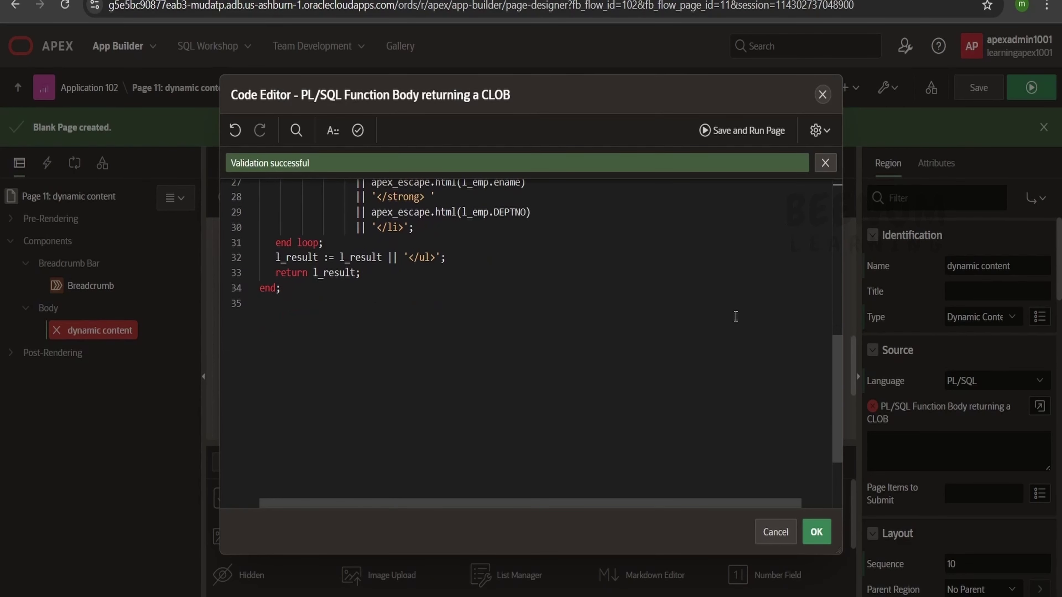
pyautogui.scroll(8, 736, 316)
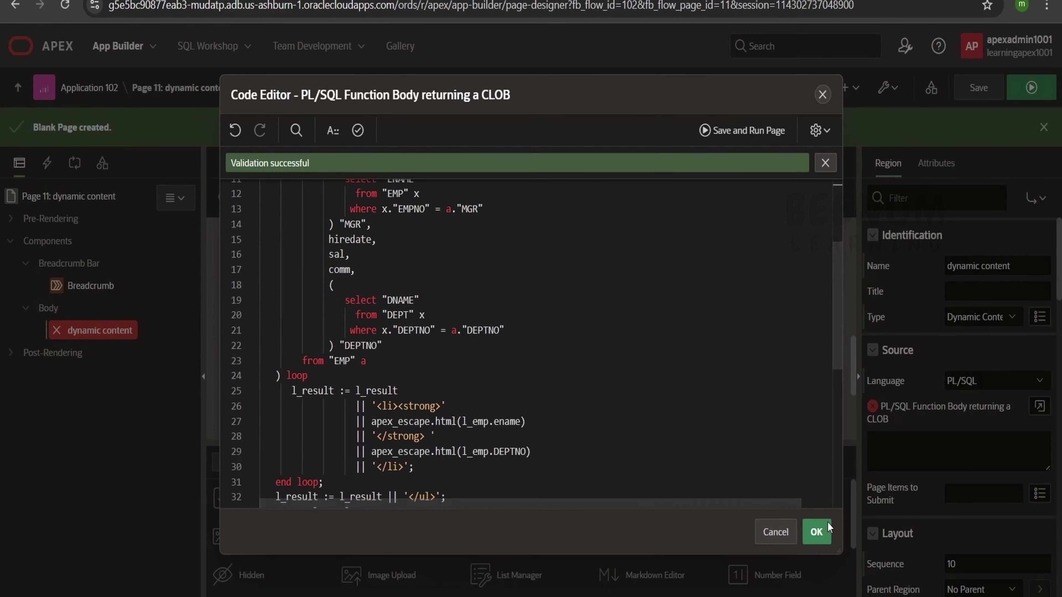
# Accept the PL/SQL function body for the dynamic content region and save page 11.
pyautogui.click(813, 538)
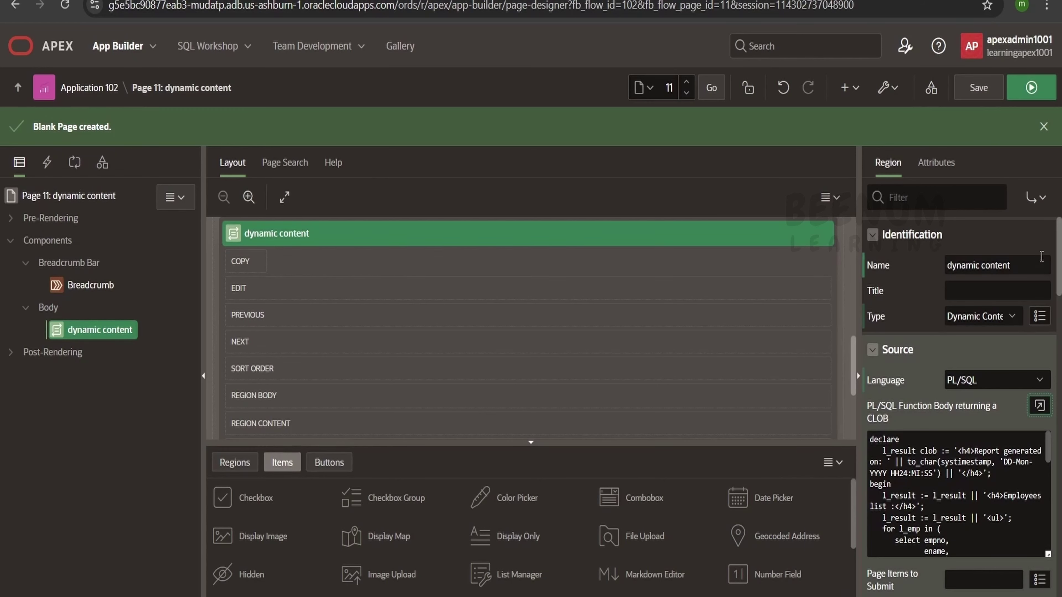
pyautogui.click(984, 87)
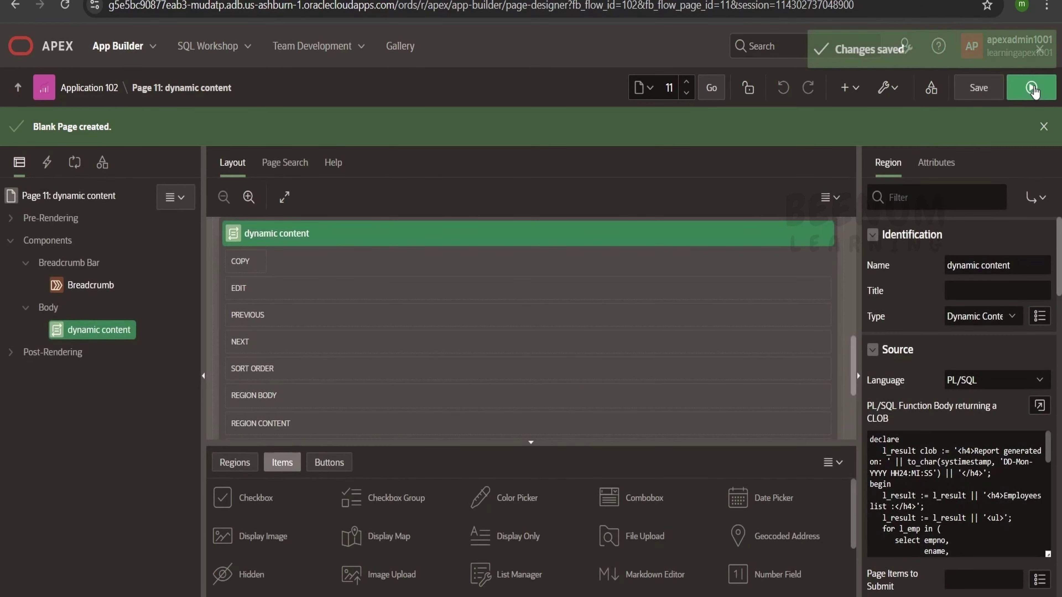
# Run page 11 and review the report timestamp and employee list shown in the dynamic content region.
pyautogui.click(1031, 88)
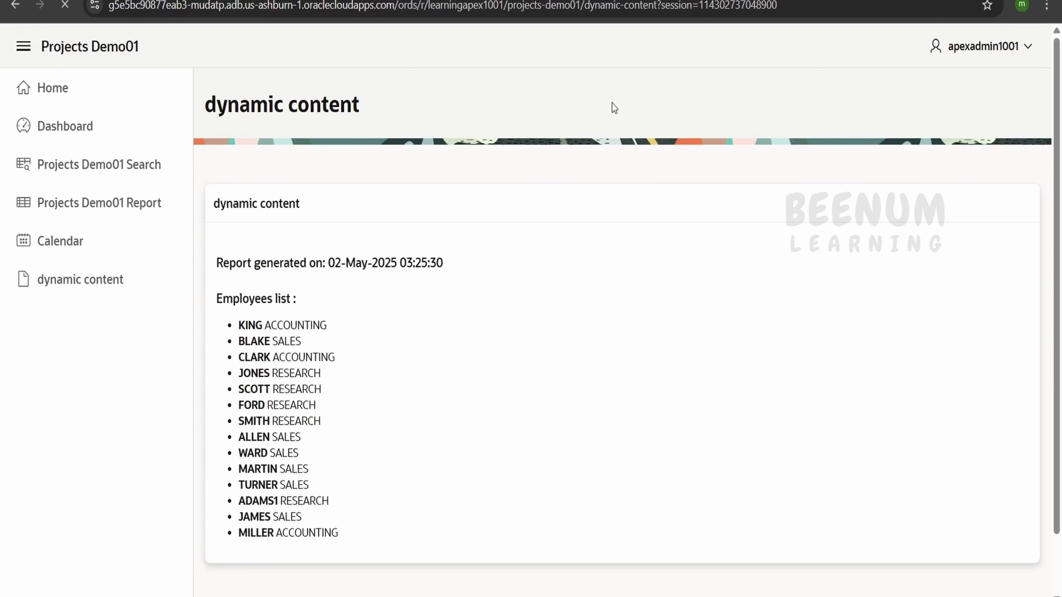
pyautogui.scroll(-3, 352, 467)
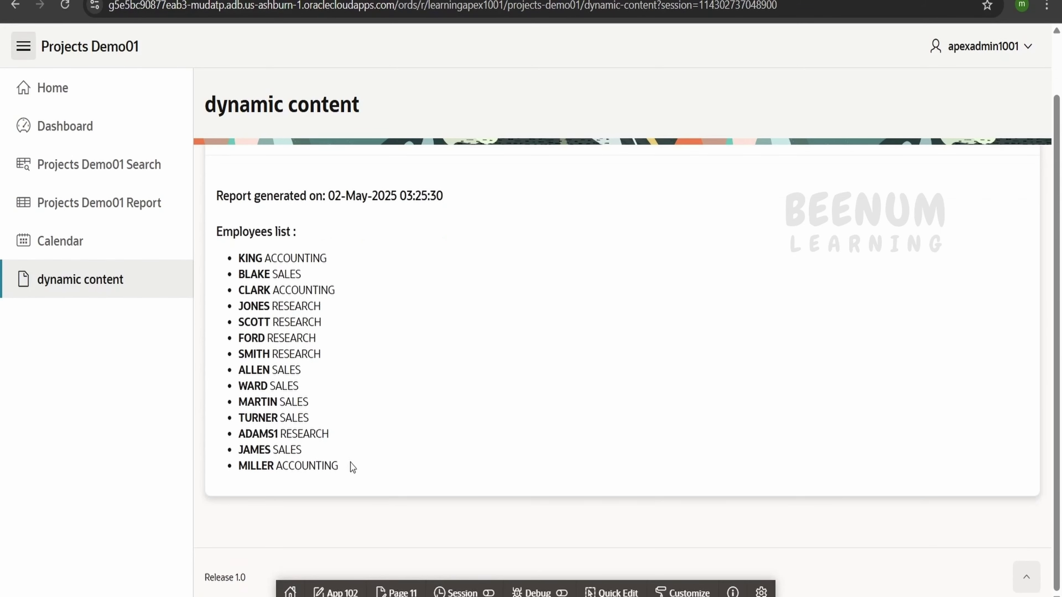
pyautogui.moveTo(352, 463); pyautogui.dragTo(206, 200)
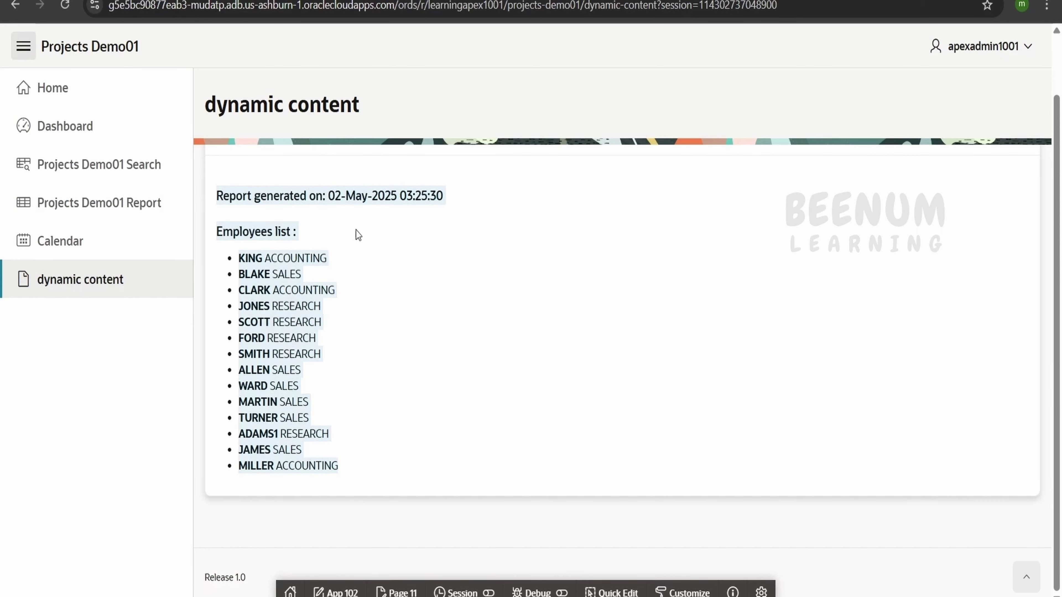
pyautogui.click(93, 1)
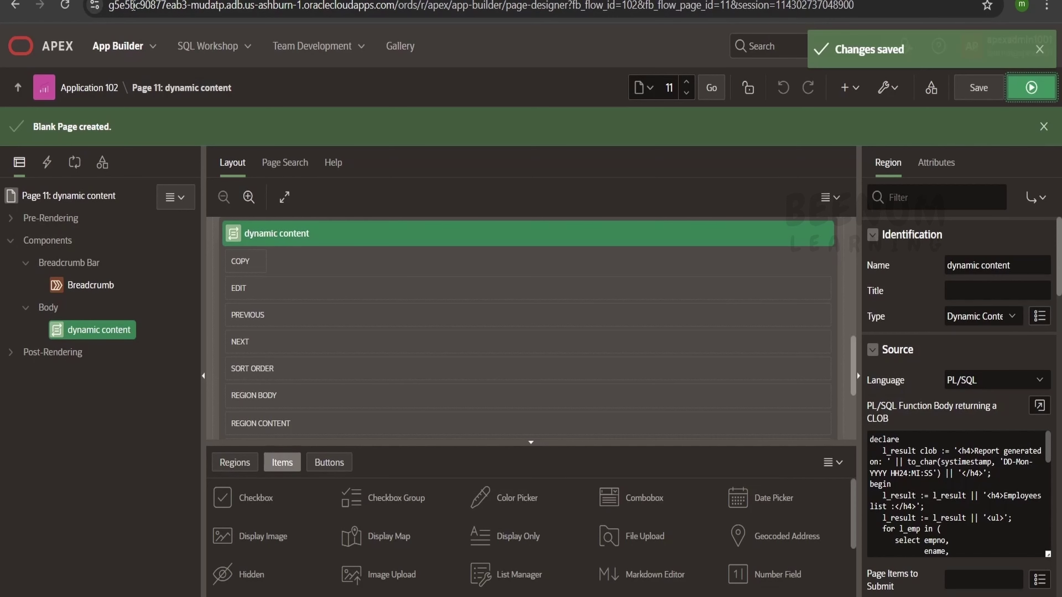
pyautogui.click(201, 1)
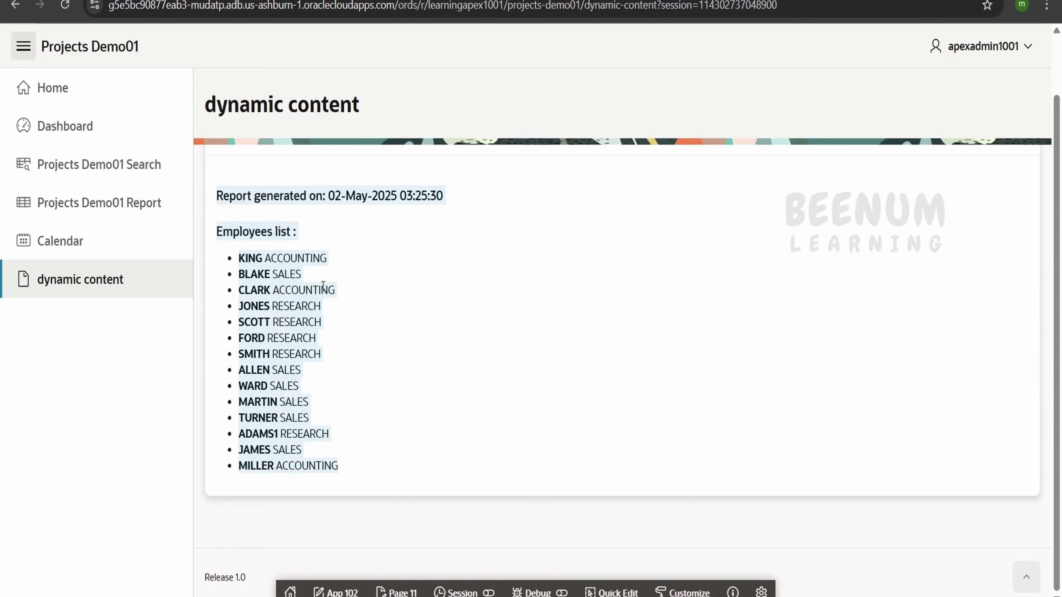
pyautogui.click(863, 237)
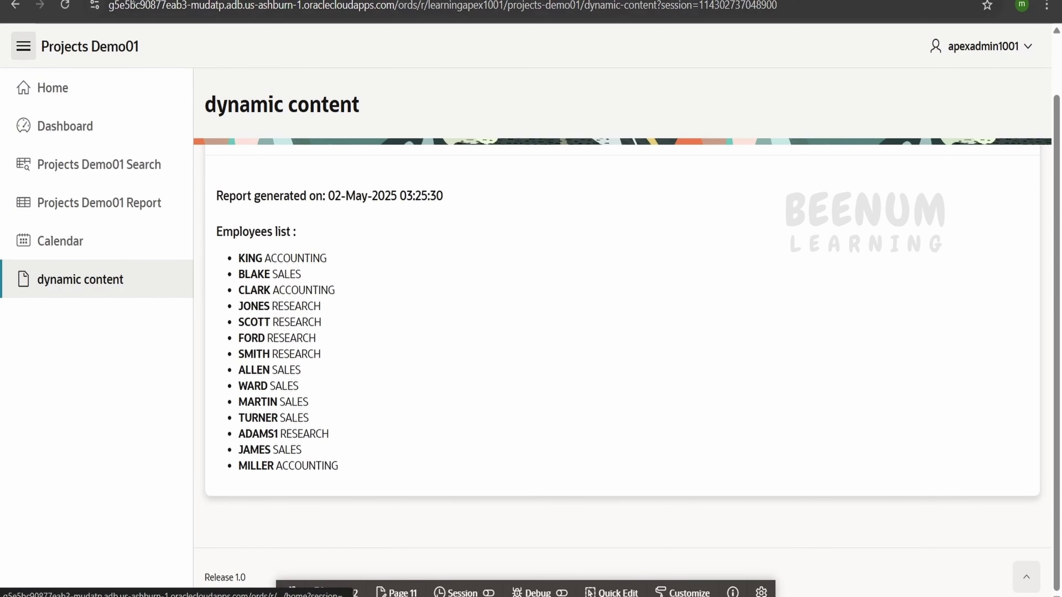
# Return to the page designer and create a button named Refresh in the dynamic content region.
pyautogui.hotkey('ctrl', 'Tab')
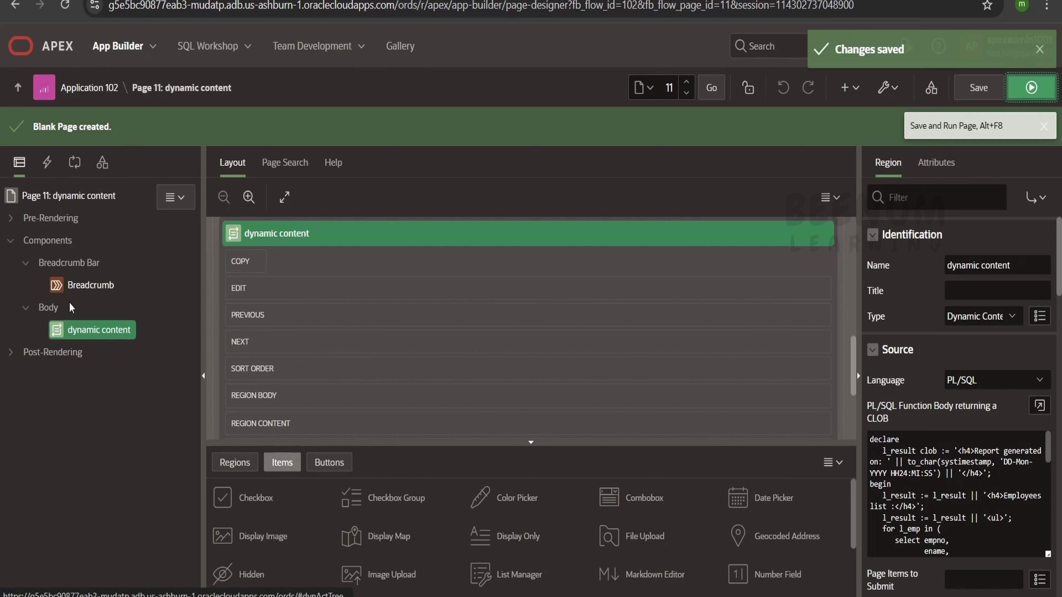
pyautogui.rightClick(107, 337)
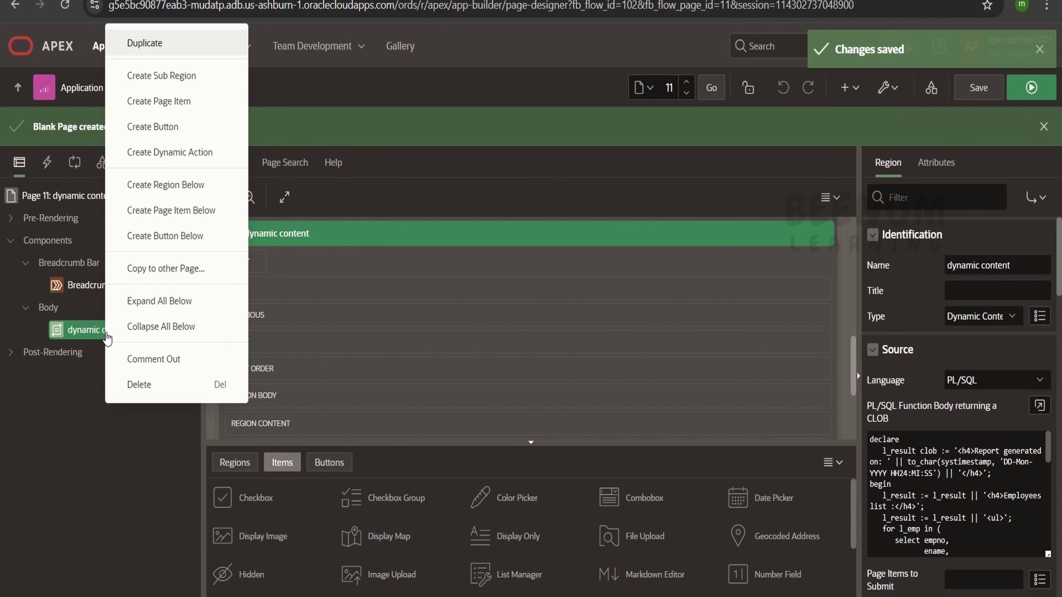
pyautogui.rightClick(77, 337)
pyautogui.click(130, 126)
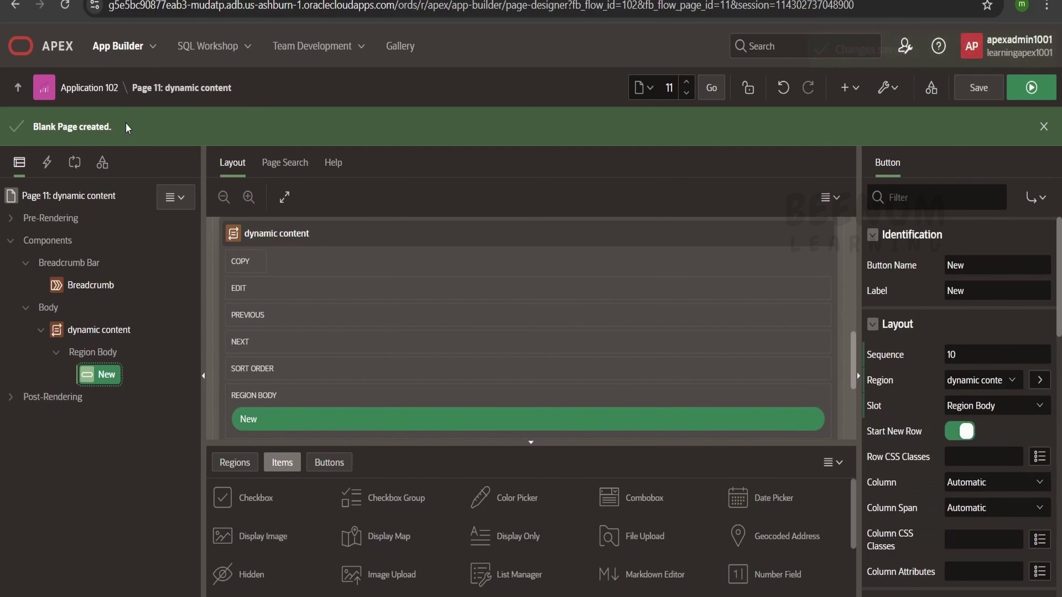
pyautogui.doubleClick(963, 266)
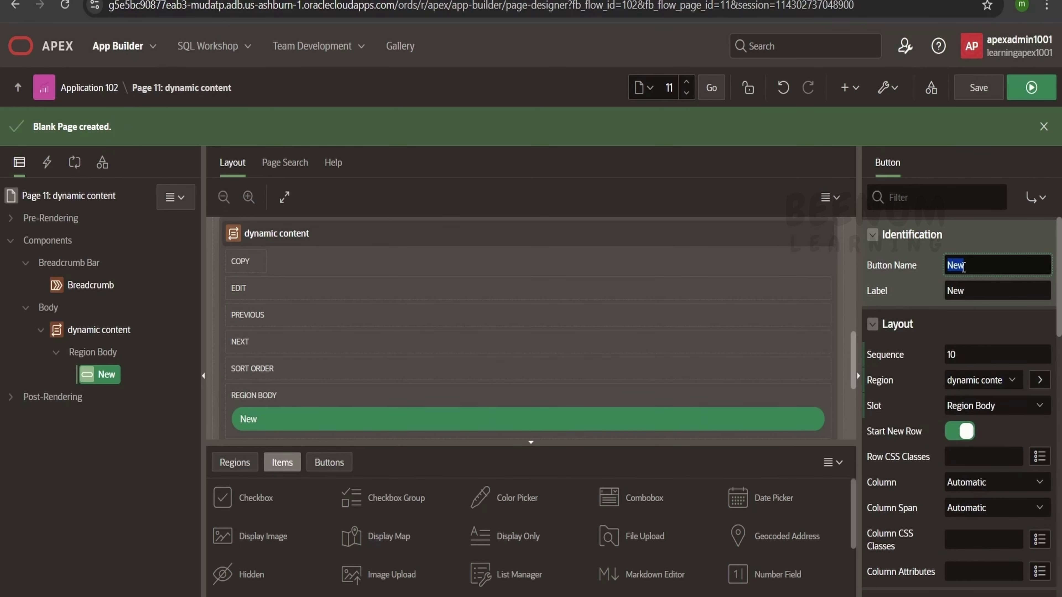
pyautogui.write('Refresh')
# Check the region's available positions in the layout and set the Refresh button's slot to Copy.
pyautogui.scroll(2, 250, 356)
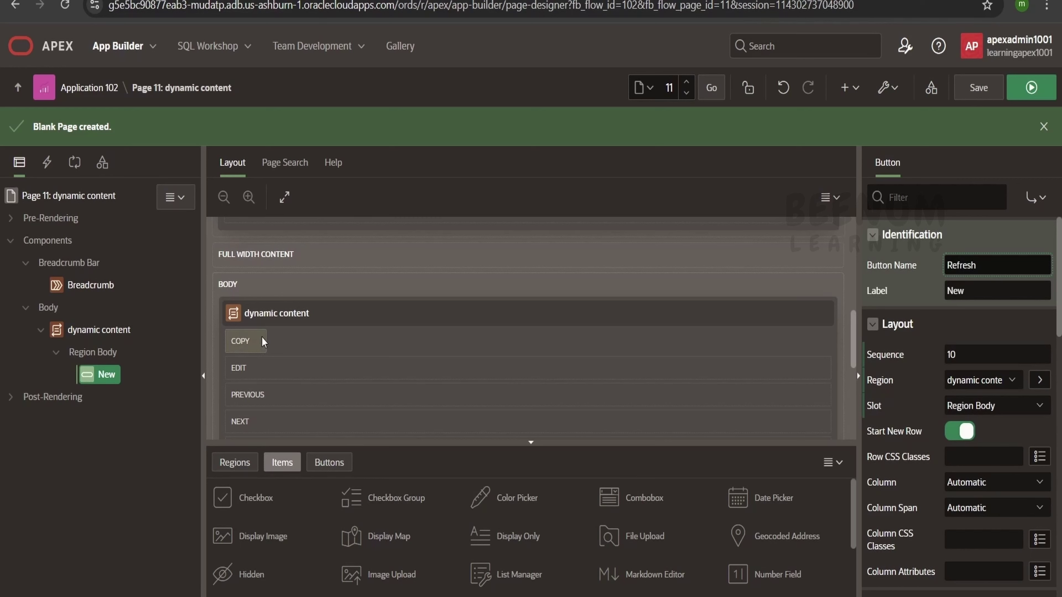
pyautogui.scroll(-2, 320, 315)
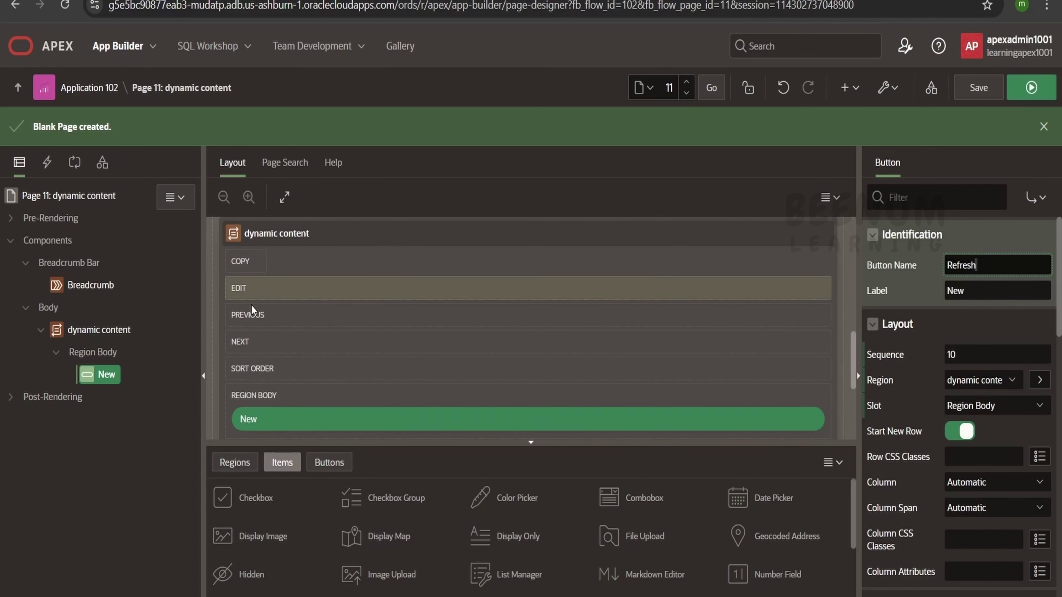
pyautogui.scroll(-3, 253, 368)
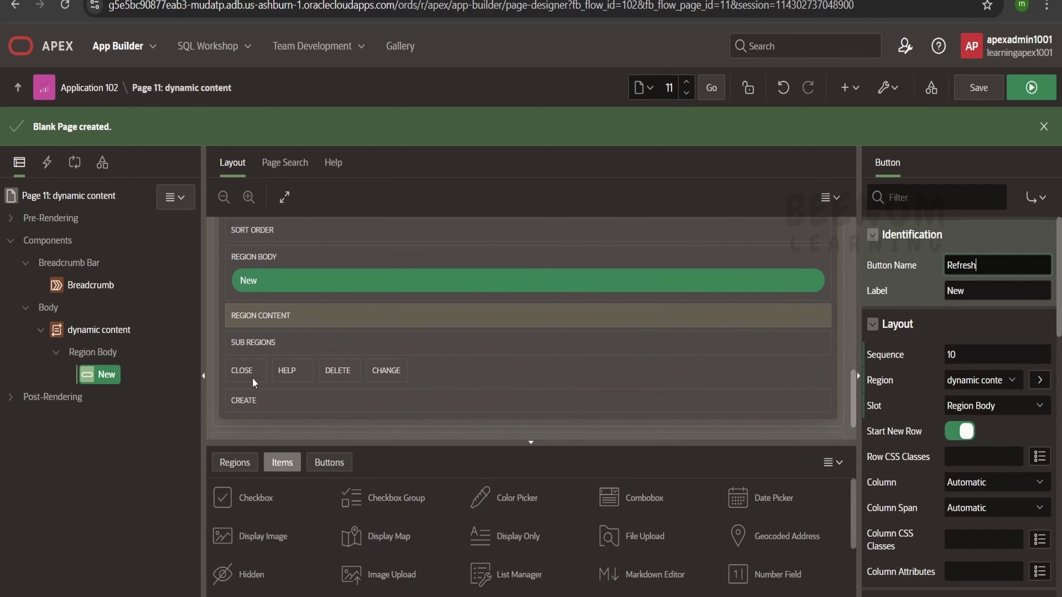
pyautogui.scroll(1, 252, 378)
pyautogui.scroll(3, 253, 272)
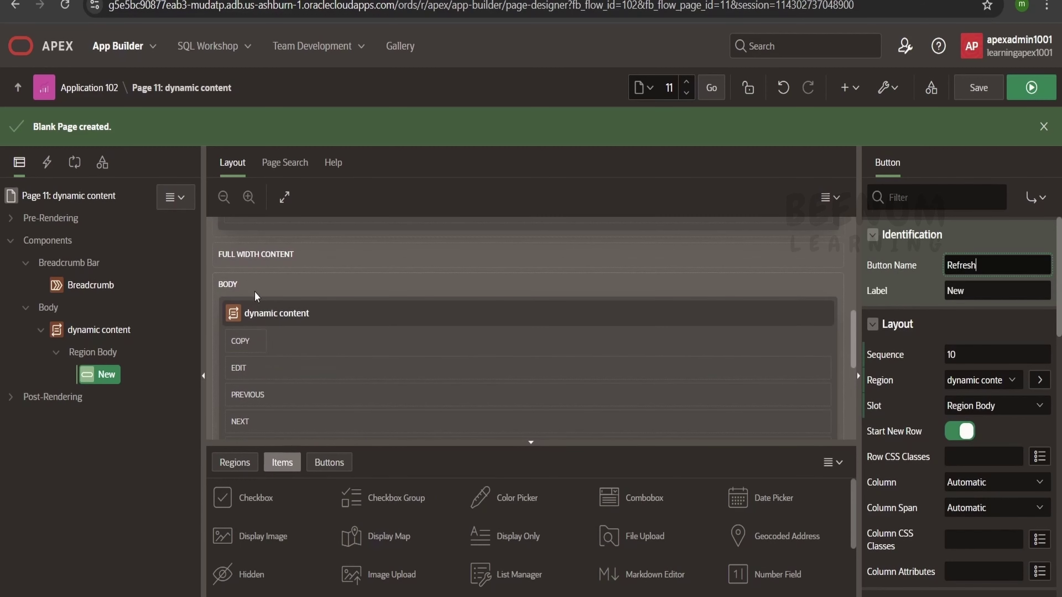
pyautogui.click(259, 338)
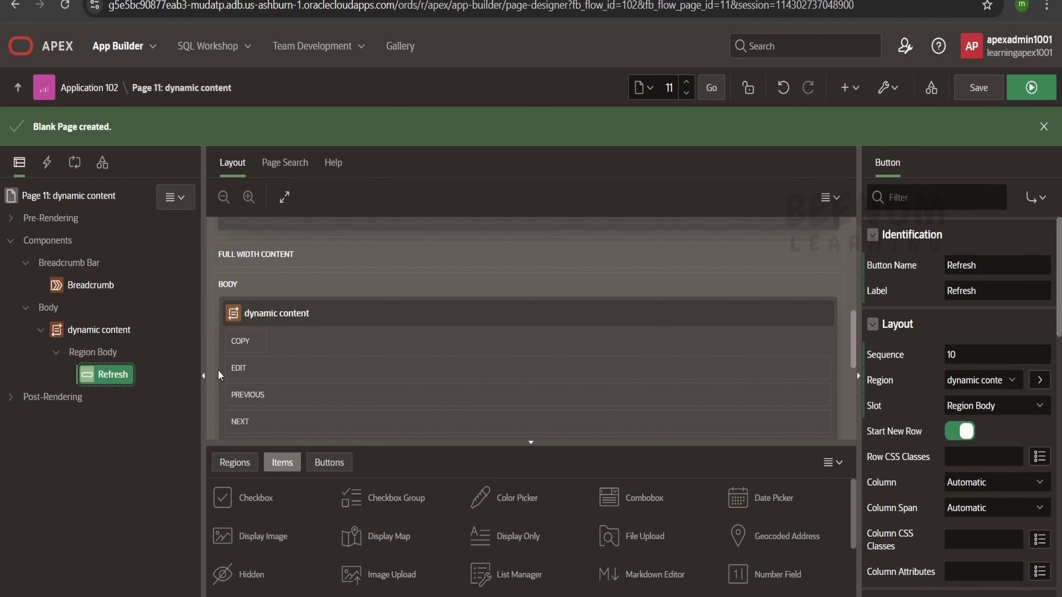
pyautogui.click(973, 407)
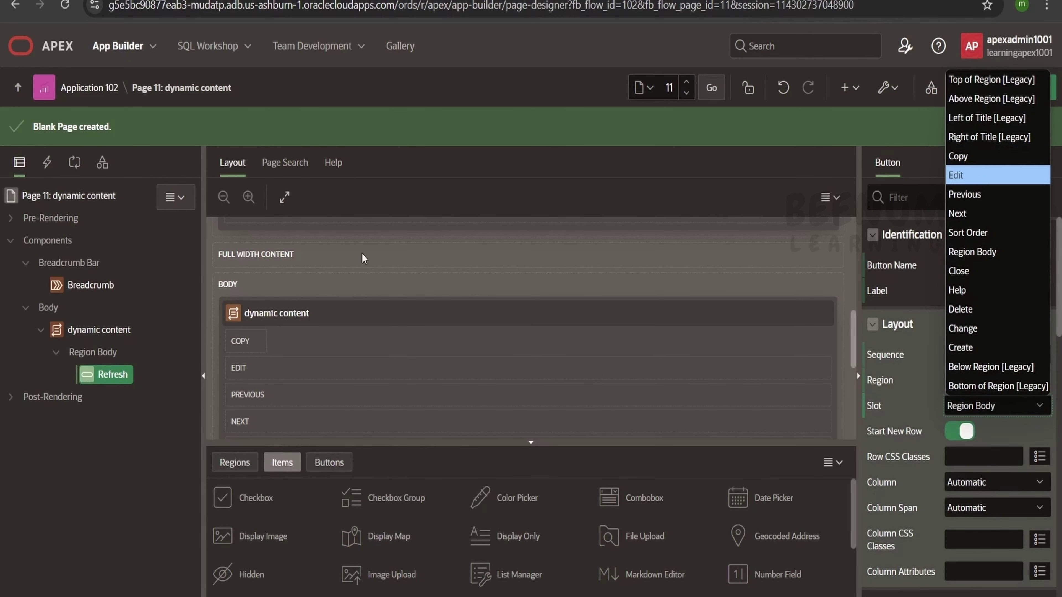
pyautogui.scroll(-2, 242, 341)
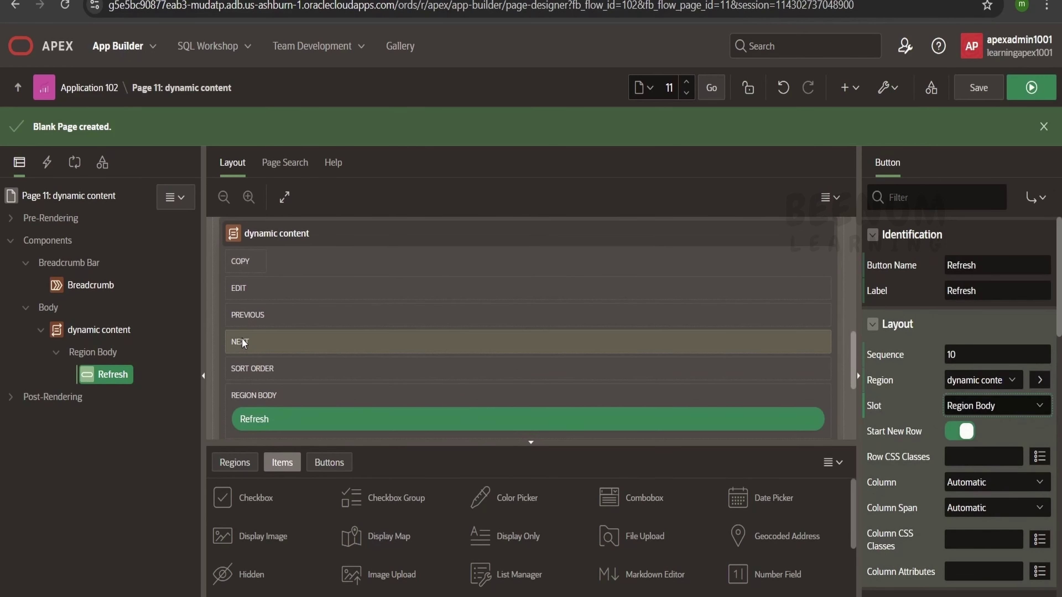
pyautogui.scroll(2, 256, 394)
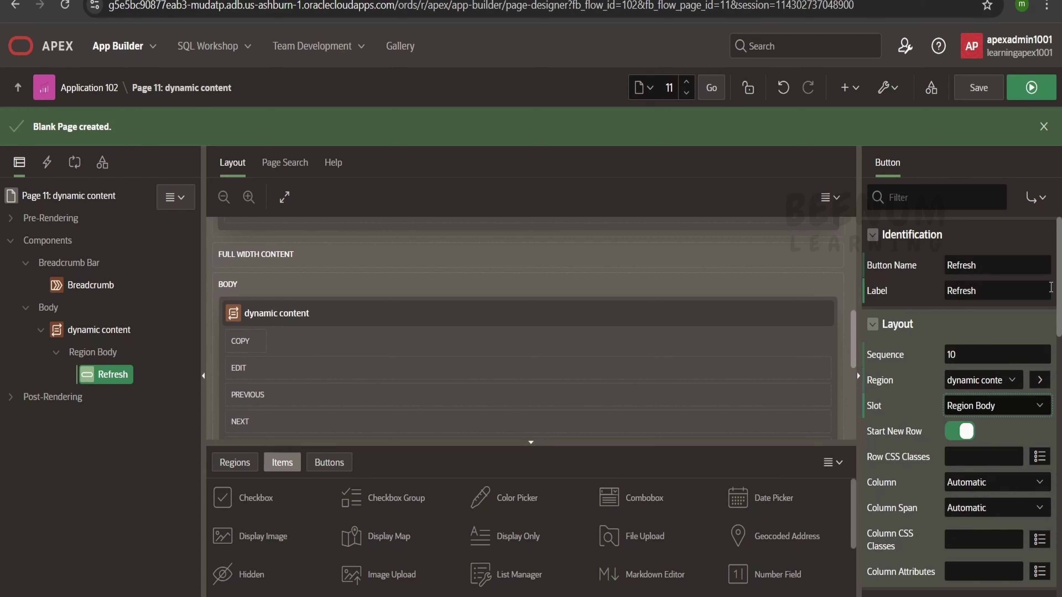
pyautogui.click(960, 405)
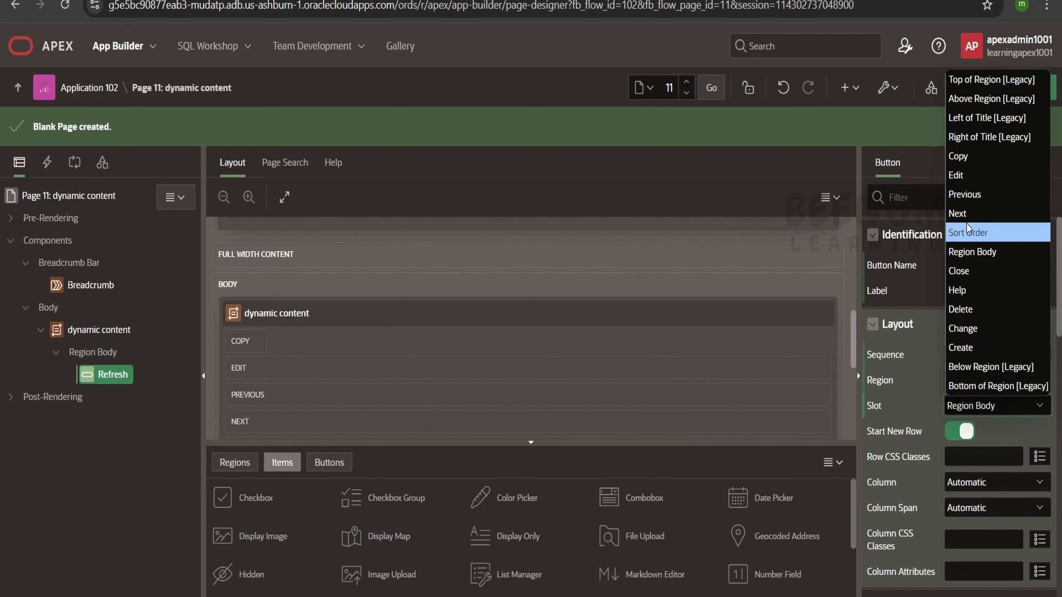
pyautogui.click(961, 159)
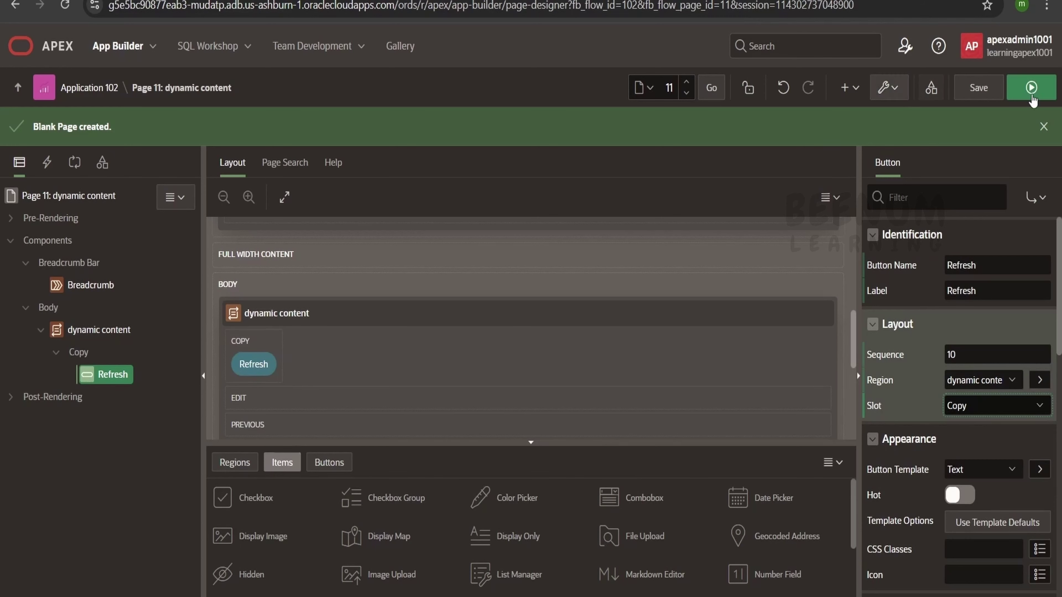
# Save and run page 11, and test the Refresh button on the running page.
pyautogui.click(987, 89)
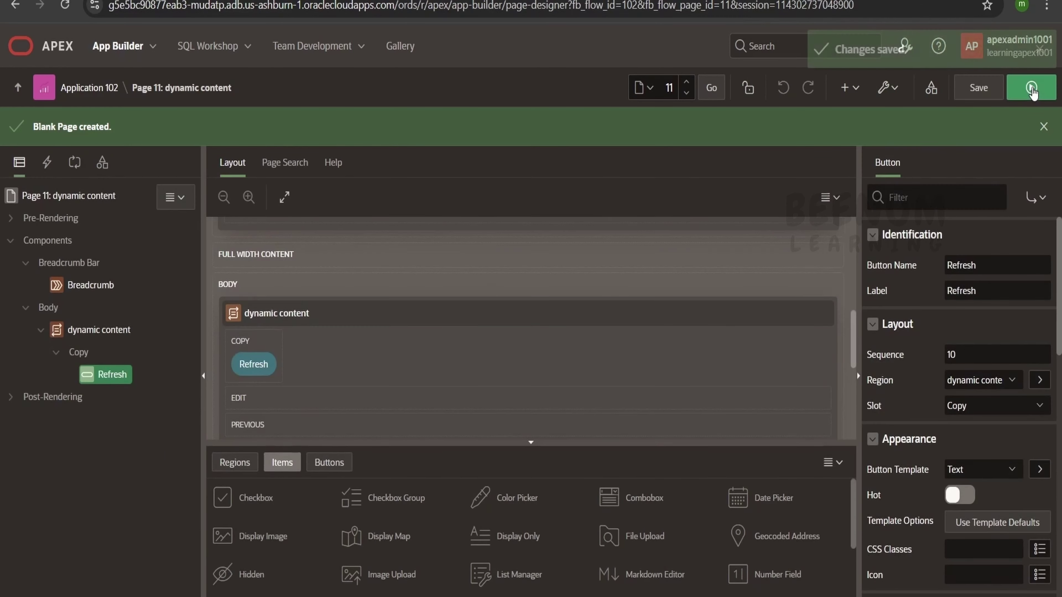
pyautogui.click(1031, 88)
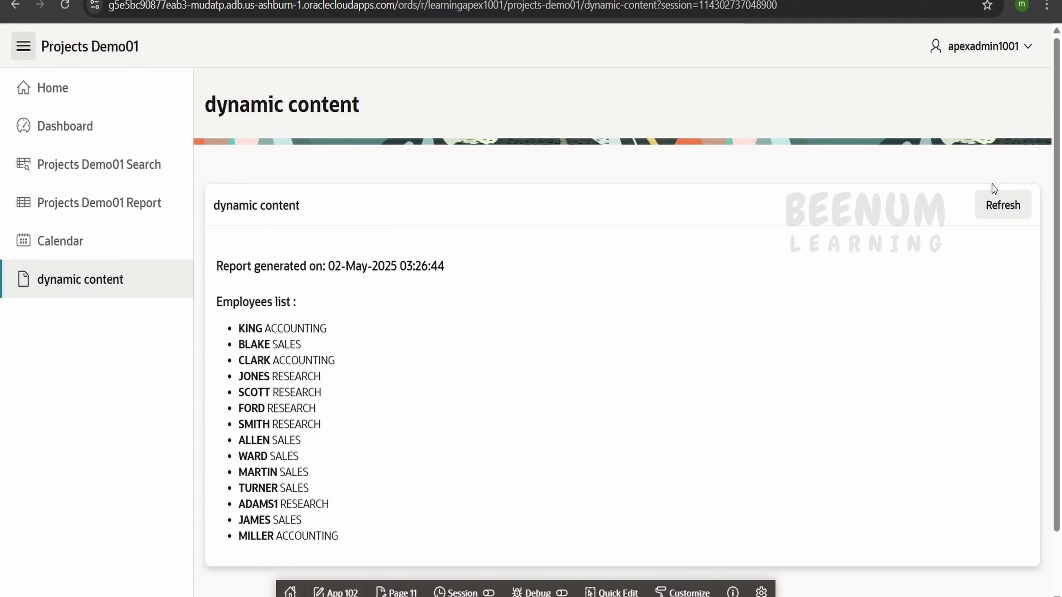
pyautogui.click(1008, 212)
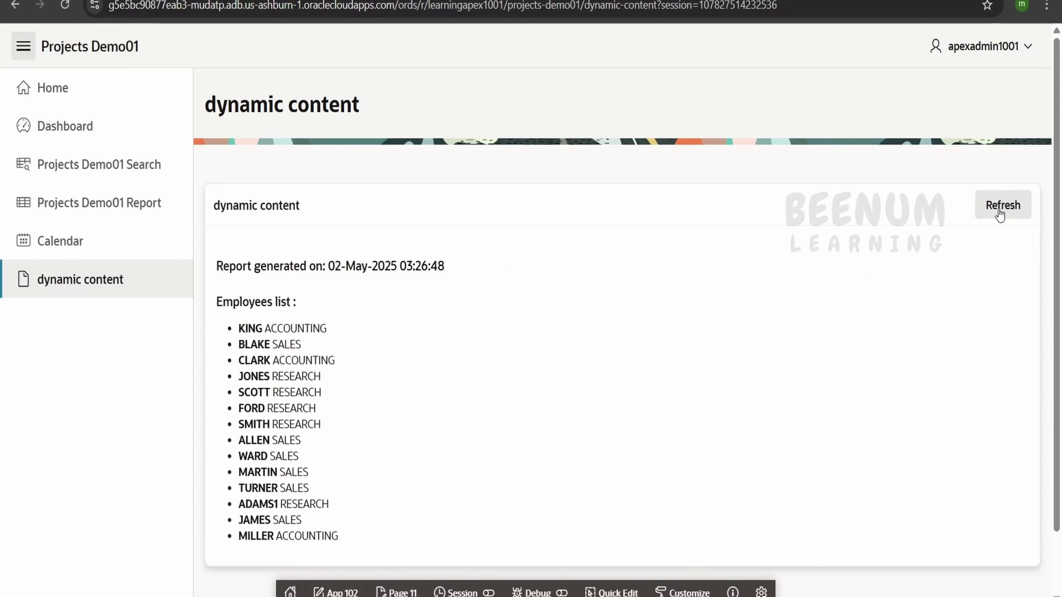
# Return to the page designer and create a dynamic action named refreshcontent on the Refresh button.
pyautogui.hotkey('ctrl', 'shift', 'Tab')
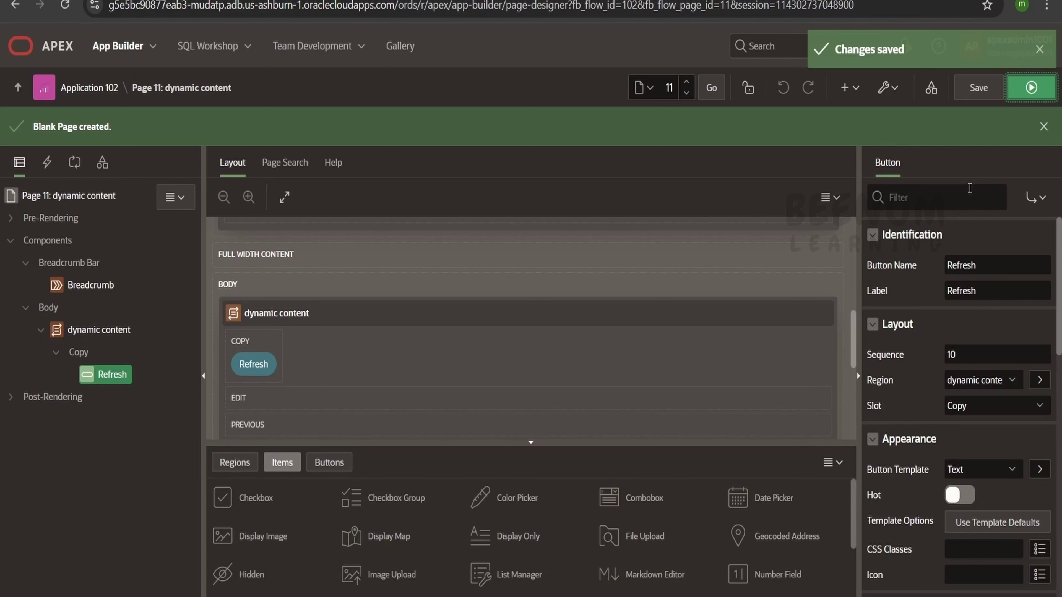
pyautogui.rightClick(110, 376)
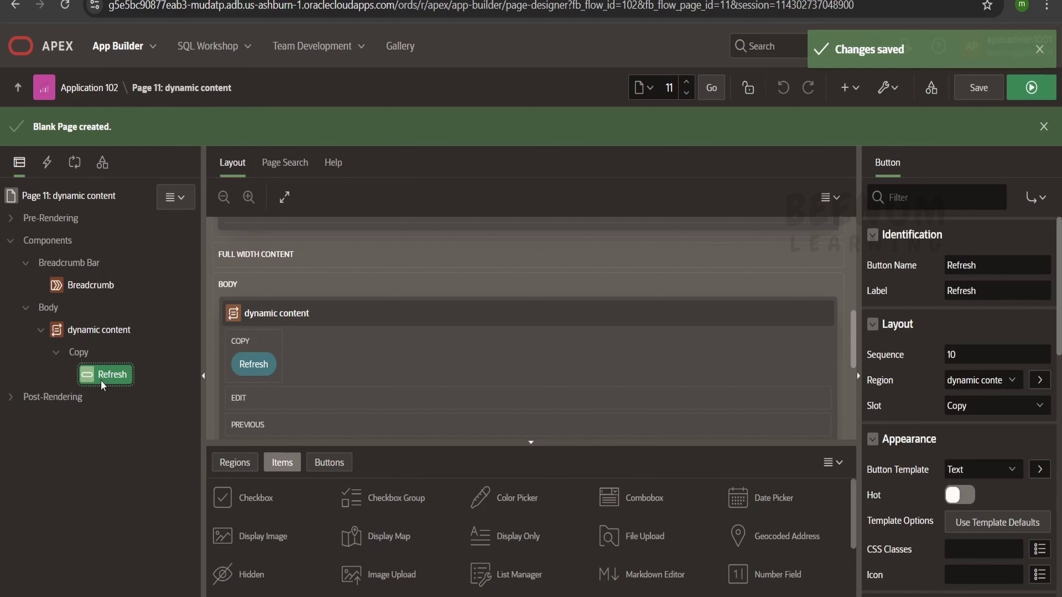
pyautogui.rightClick(102, 377)
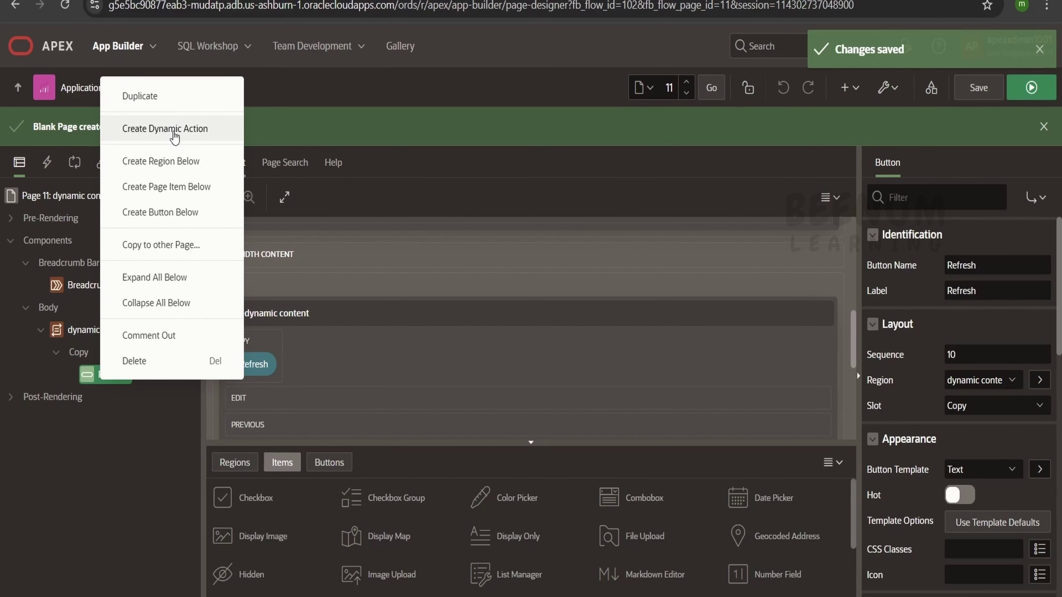
pyautogui.click(174, 137)
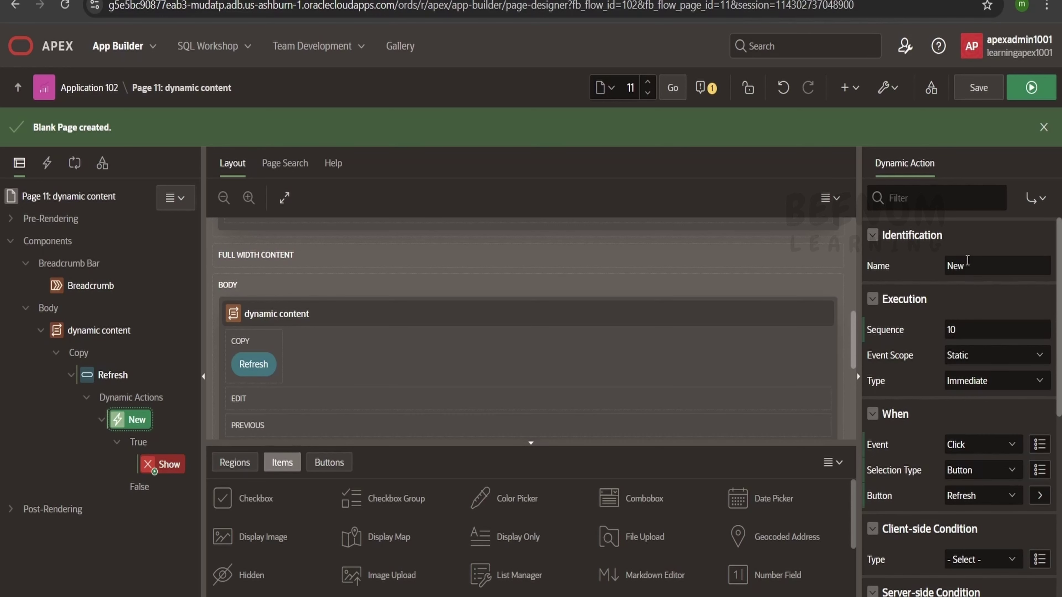
pyautogui.doubleClick(967, 260)
pyautogui.write('refres')
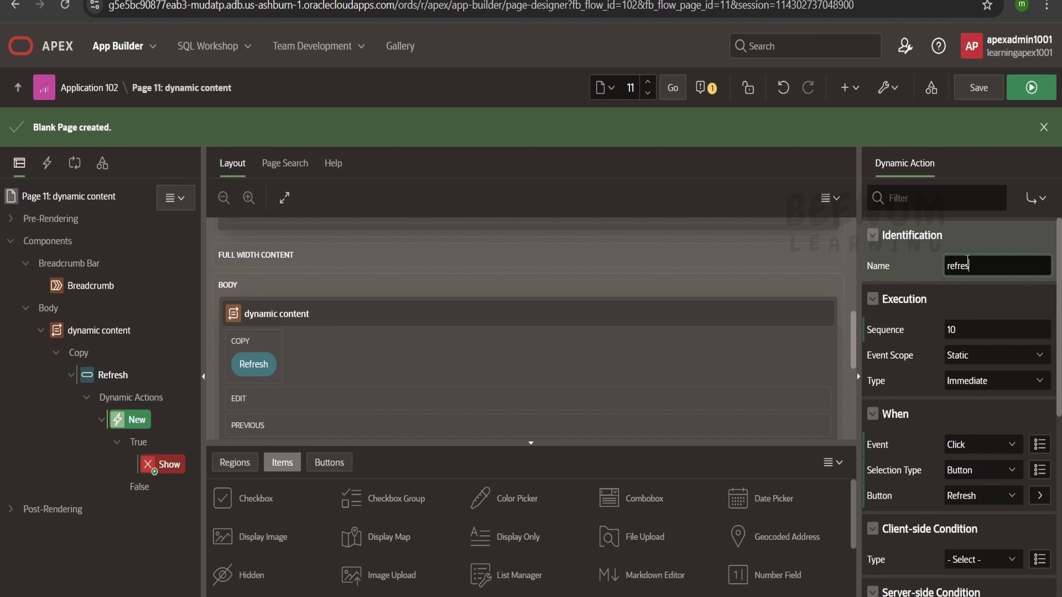
pyautogui.write('hcontetn')
pyautogui.press('BackSpace')
pyautogui.press('BackSpace')
pyautogui.write('nt')
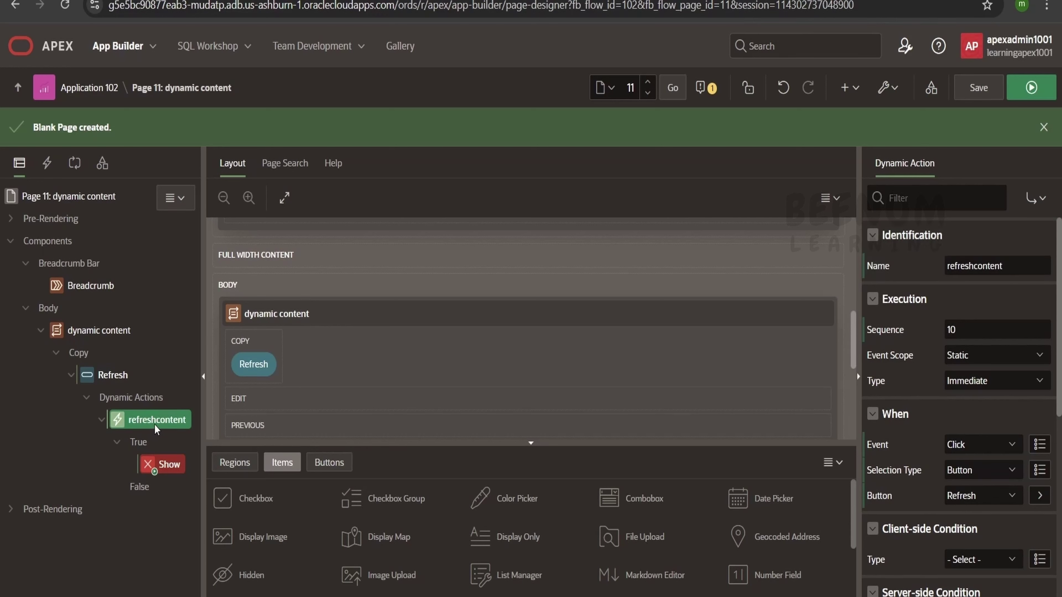
# Set the true action of refreshcontent to Refresh, with the dynamic content region as its affected element.
pyautogui.click(170, 471)
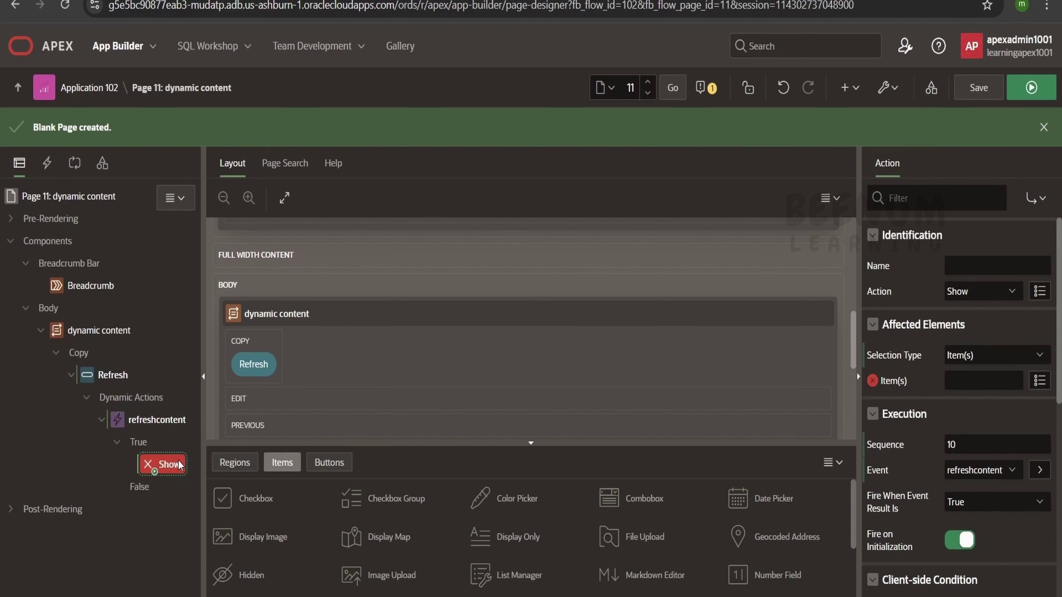
pyautogui.click(969, 297)
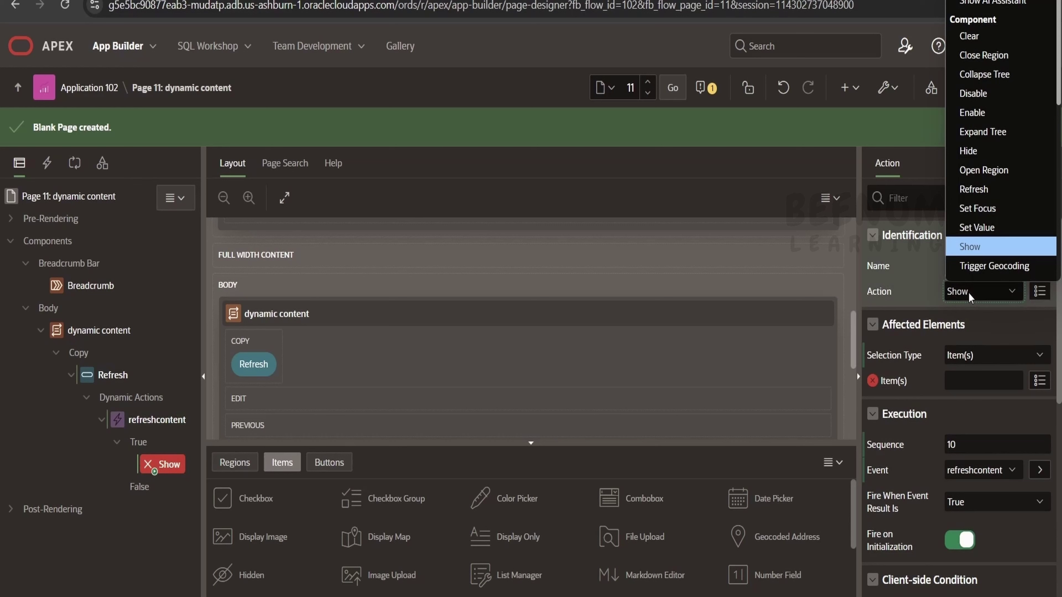
pyautogui.click(974, 190)
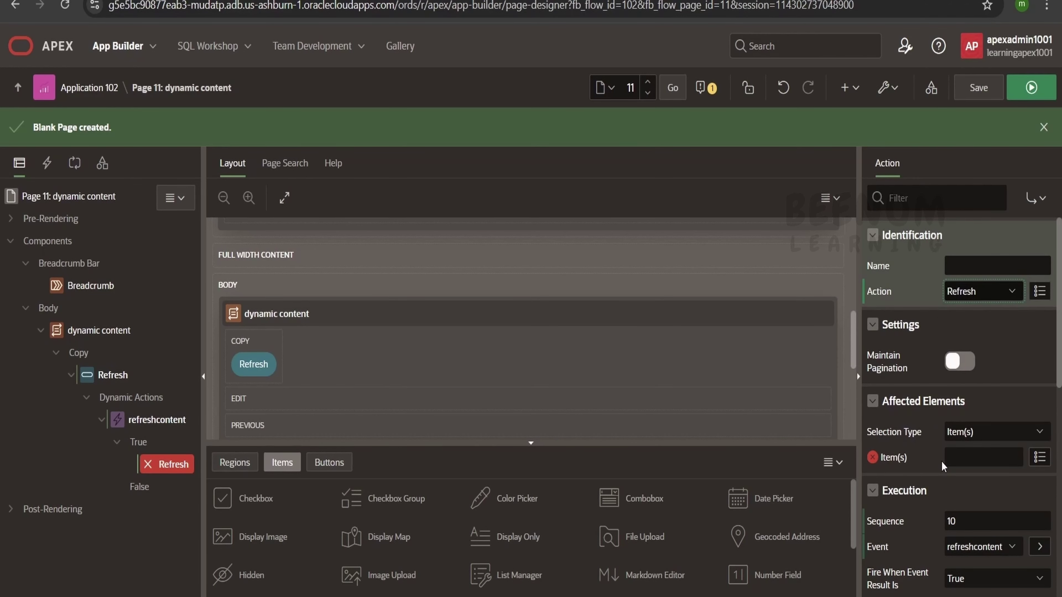
pyautogui.click(973, 435)
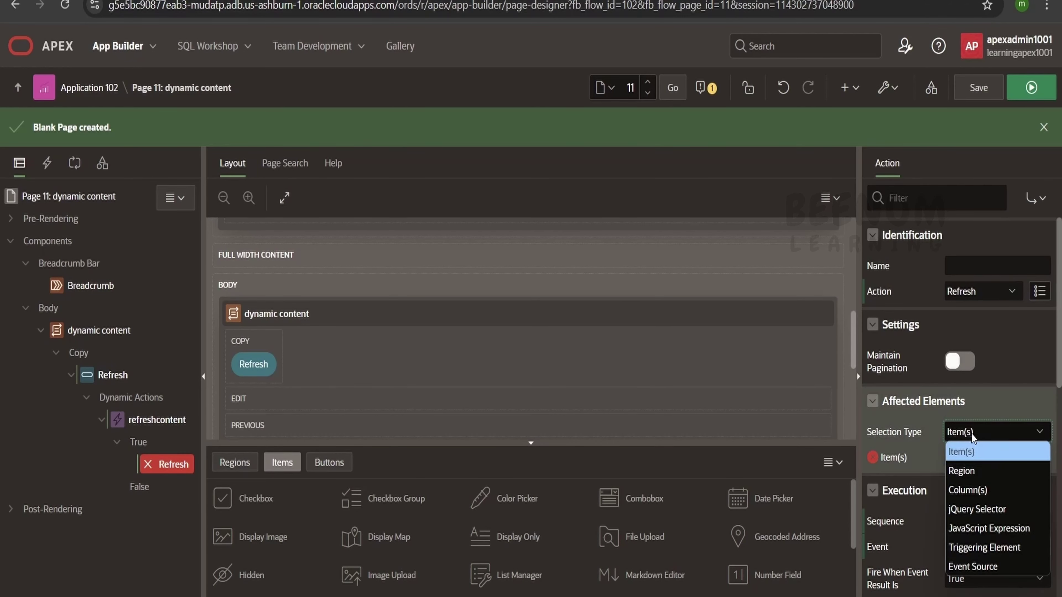
pyautogui.click(968, 475)
pyautogui.click(983, 457)
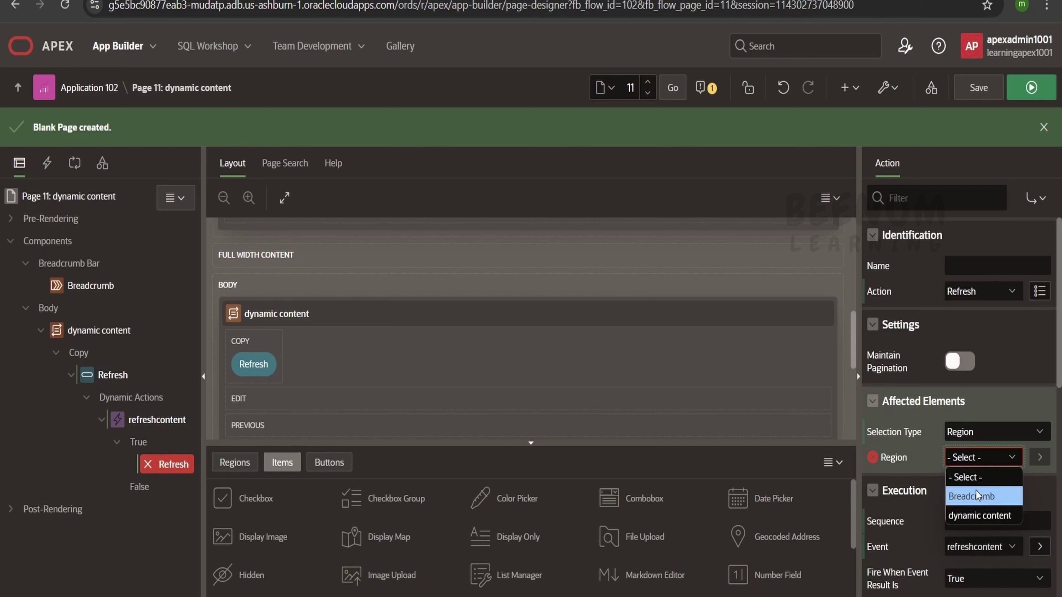
pyautogui.click(979, 516)
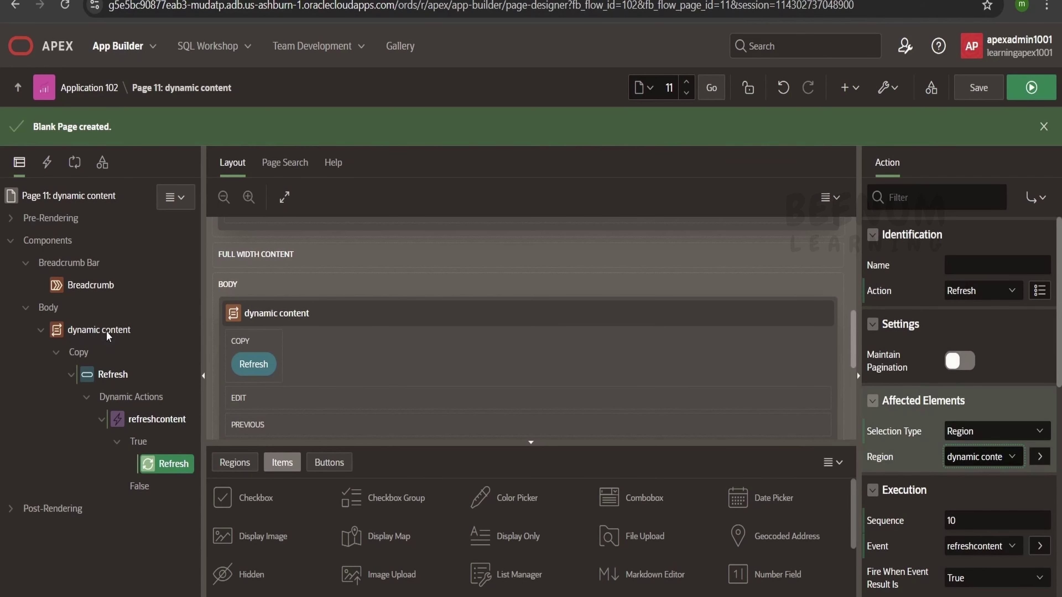
# Save and run page 11, and check the report generation timestamp above the employee list.
pyautogui.click(978, 89)
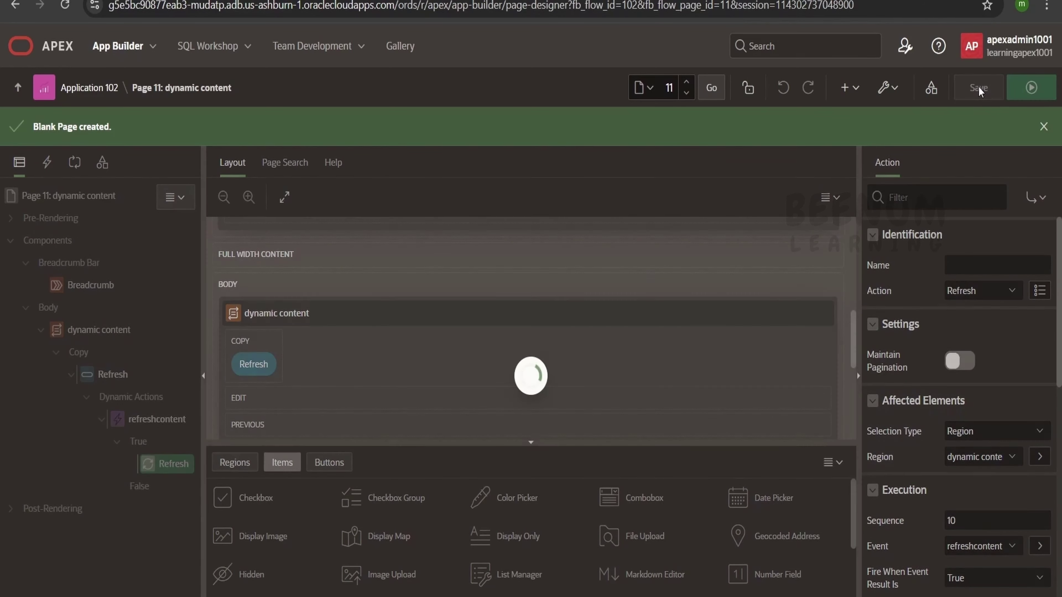
pyautogui.click(1033, 89)
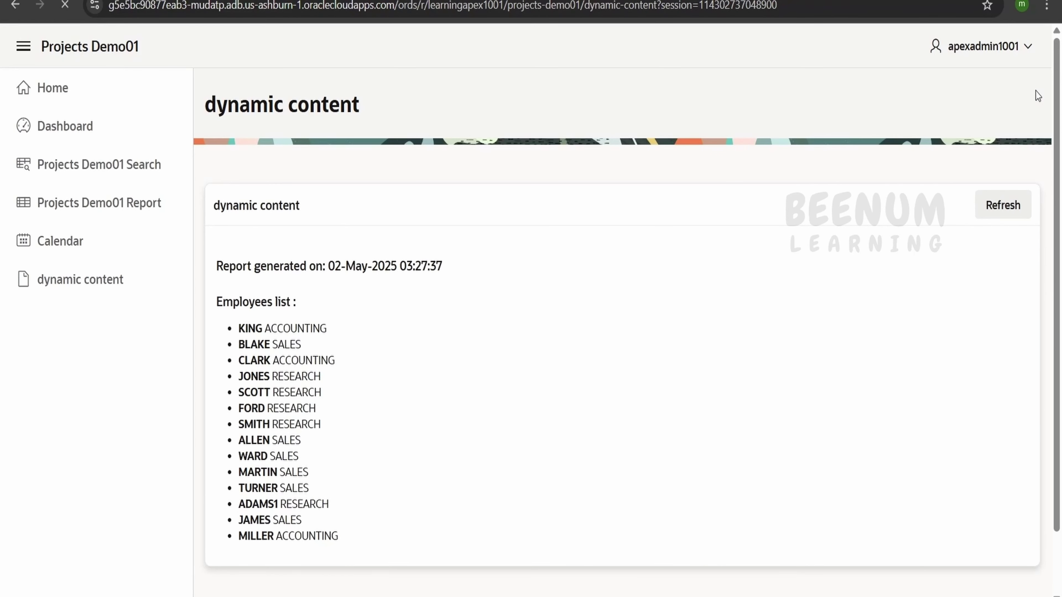
pyautogui.moveTo(458, 264); pyautogui.dragTo(322, 266)
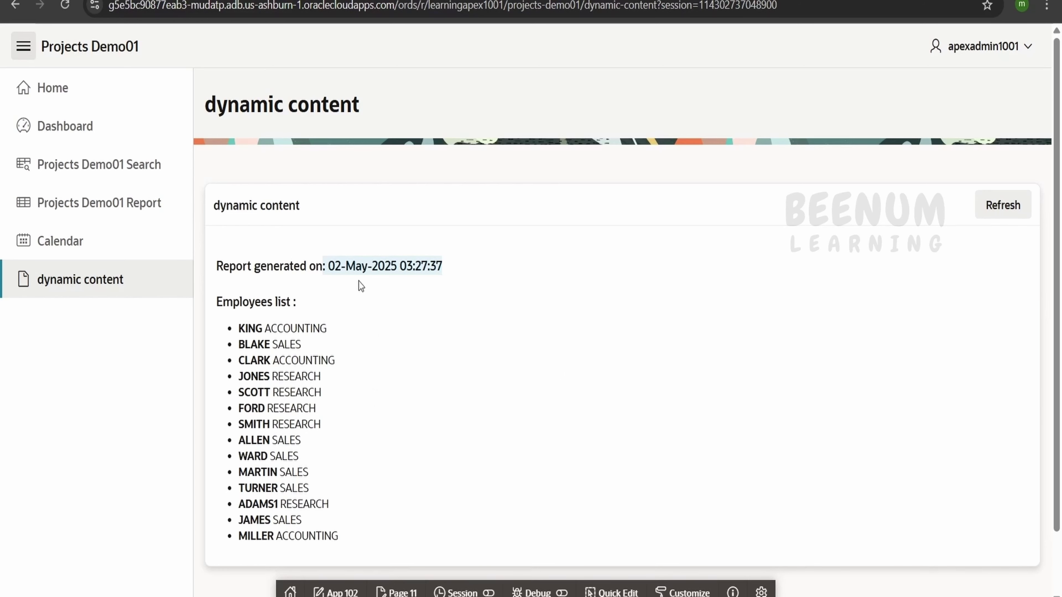
pyautogui.moveTo(328, 268); pyautogui.dragTo(399, 267)
pyautogui.click(409, 267)
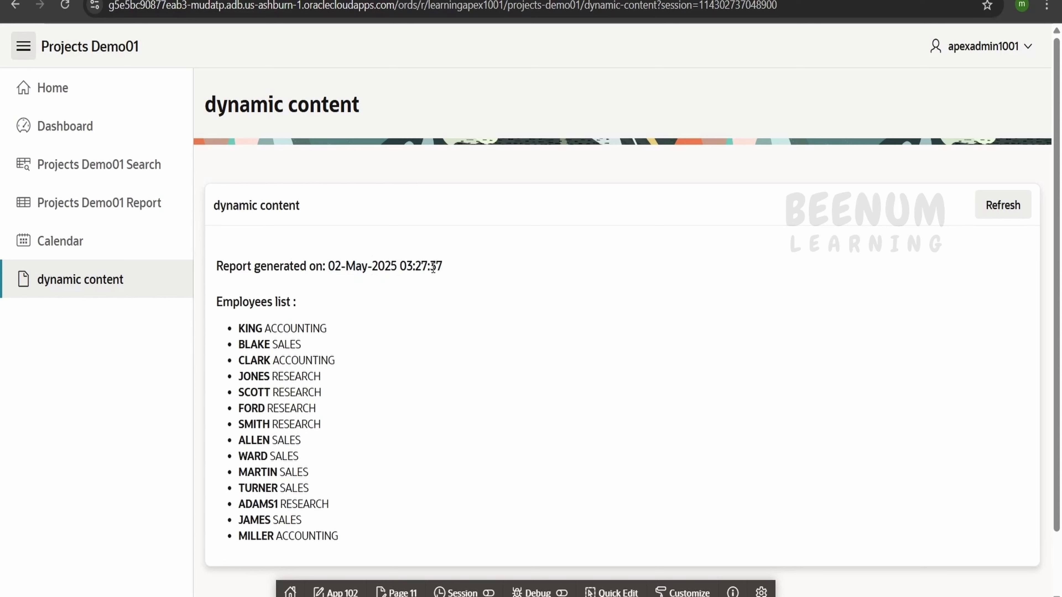
# Refresh the dynamic content region twice with its Refresh button, checking the report timestamp each time.
pyautogui.click(1005, 206)
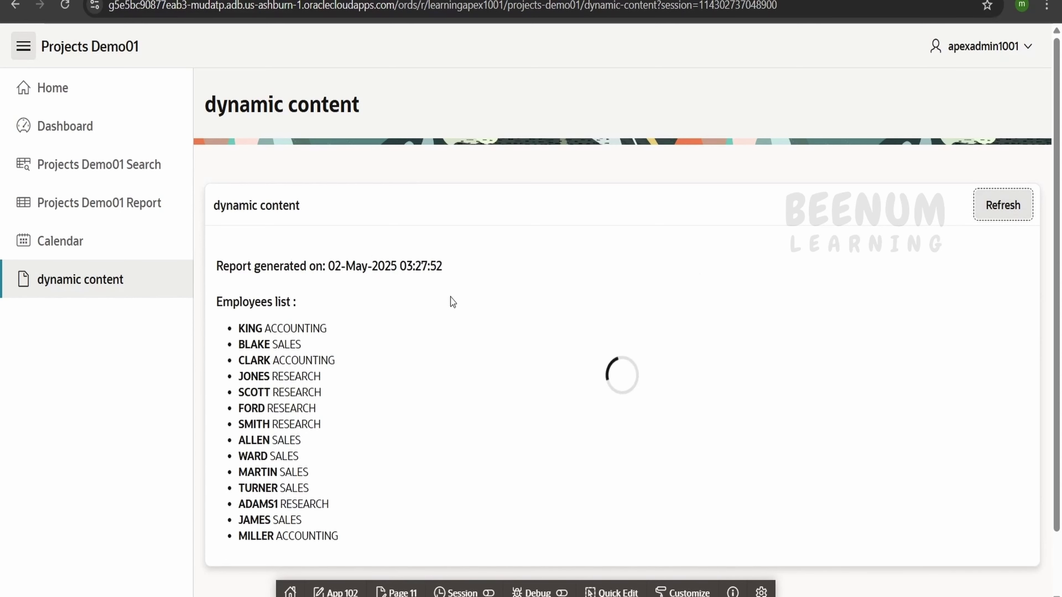
pyautogui.doubleClick(433, 264)
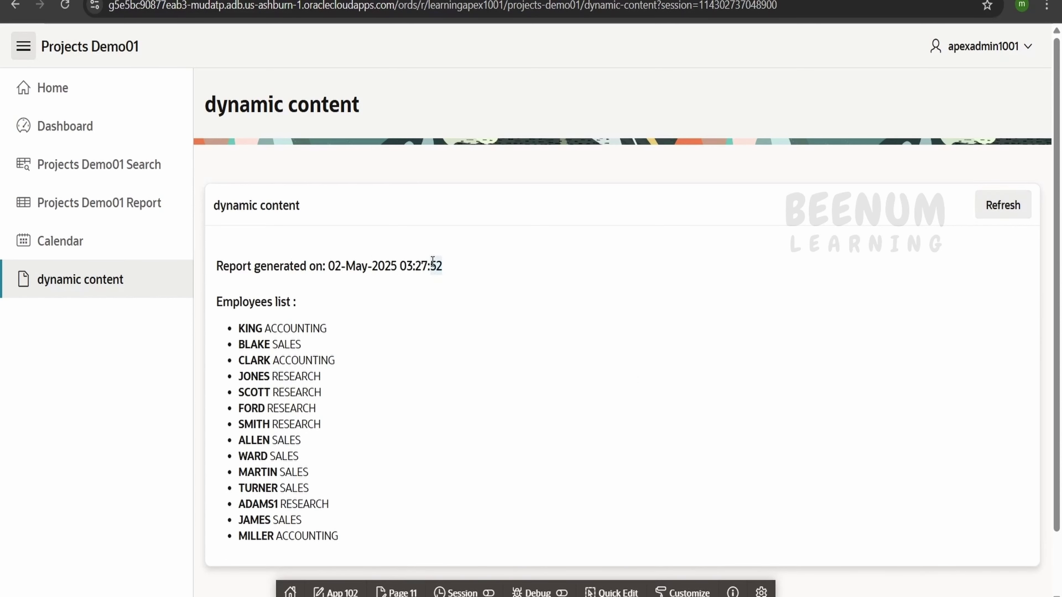
pyautogui.click(1003, 206)
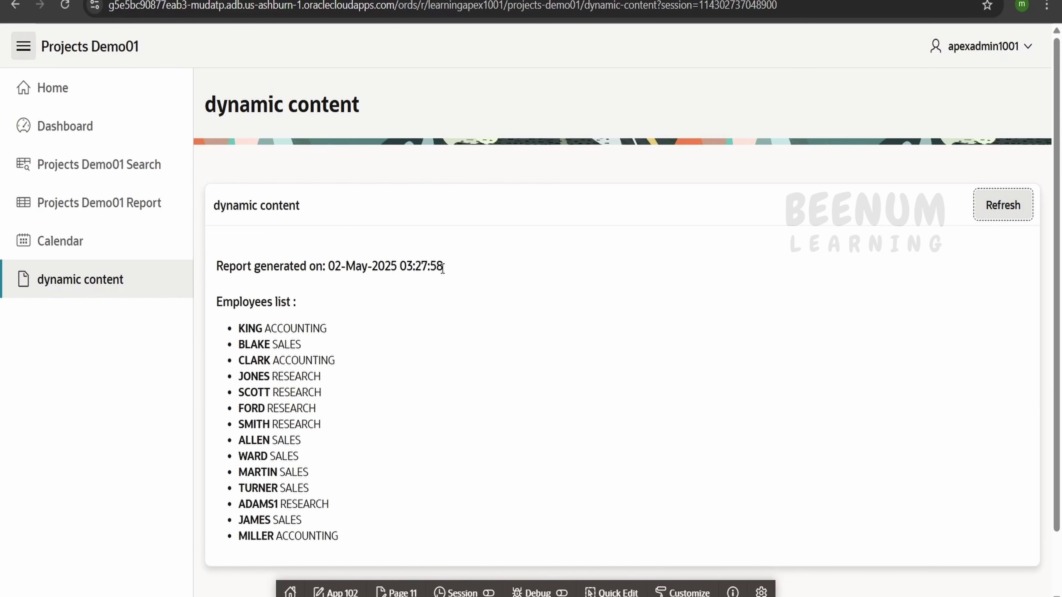
pyautogui.click(456, 272)
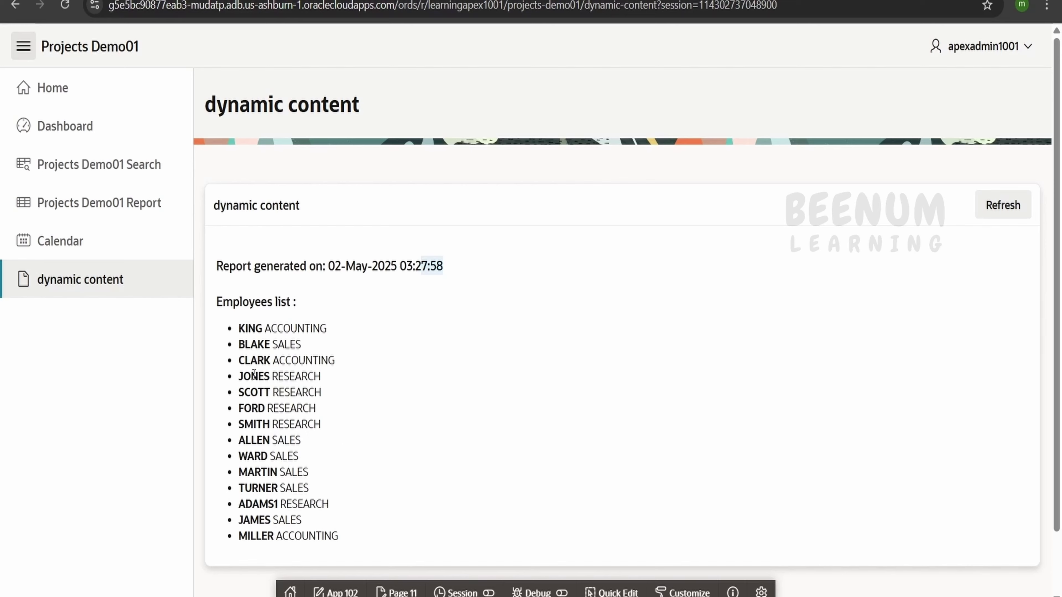
# Return to the page designer and set the dynamic content region's source language to JavaScript (MLE).
pyautogui.click(67, 1)
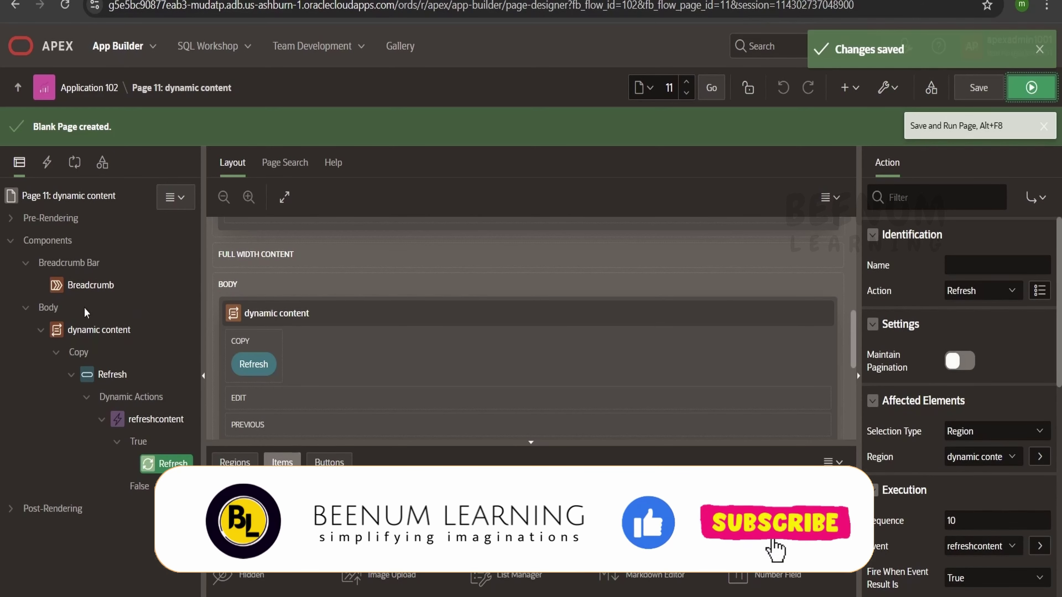
pyautogui.click(94, 329)
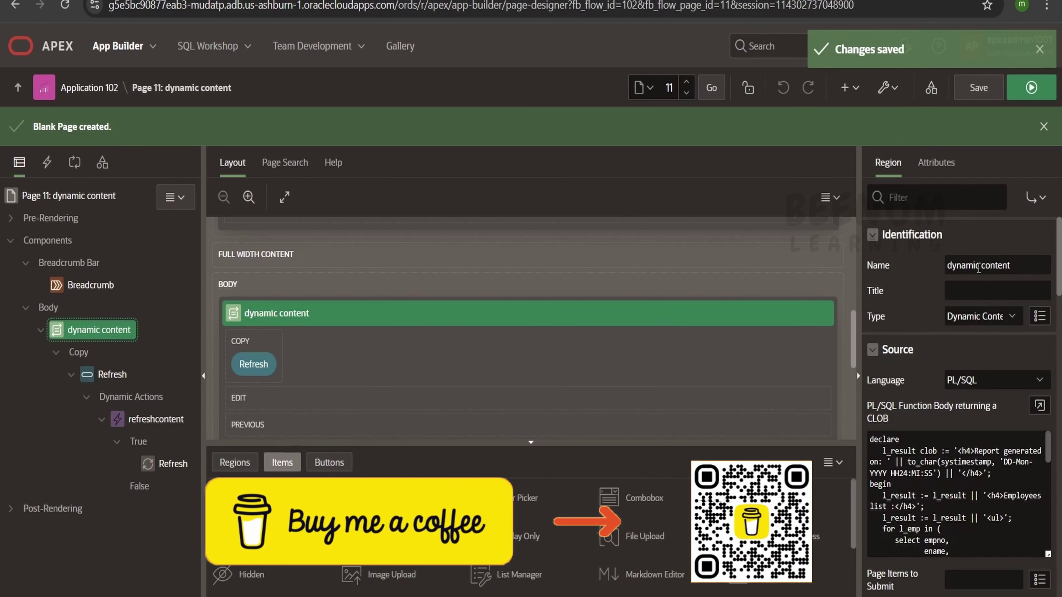
pyautogui.click(970, 381)
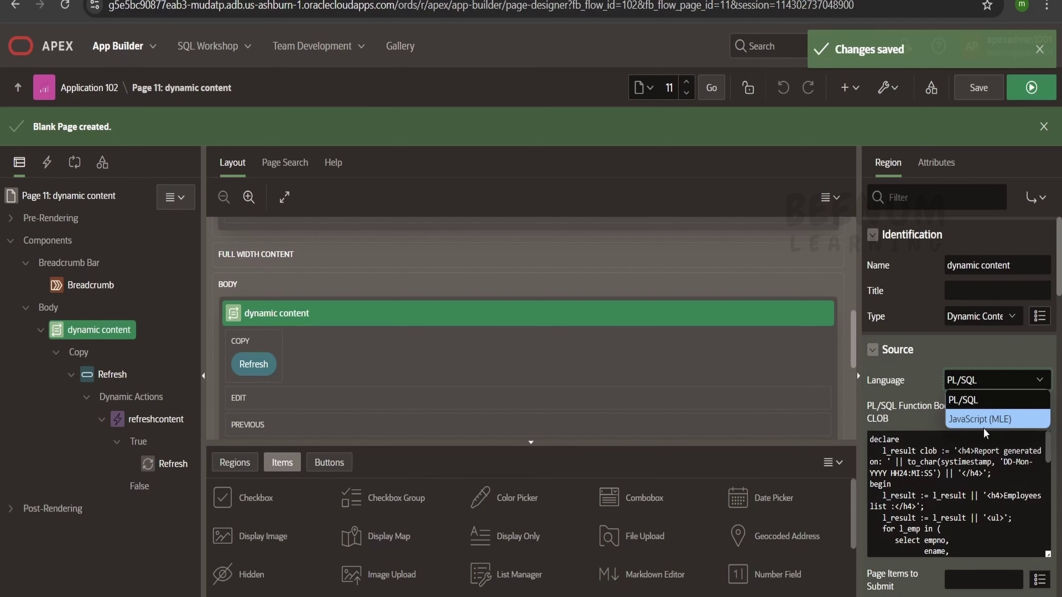
pyautogui.click(985, 419)
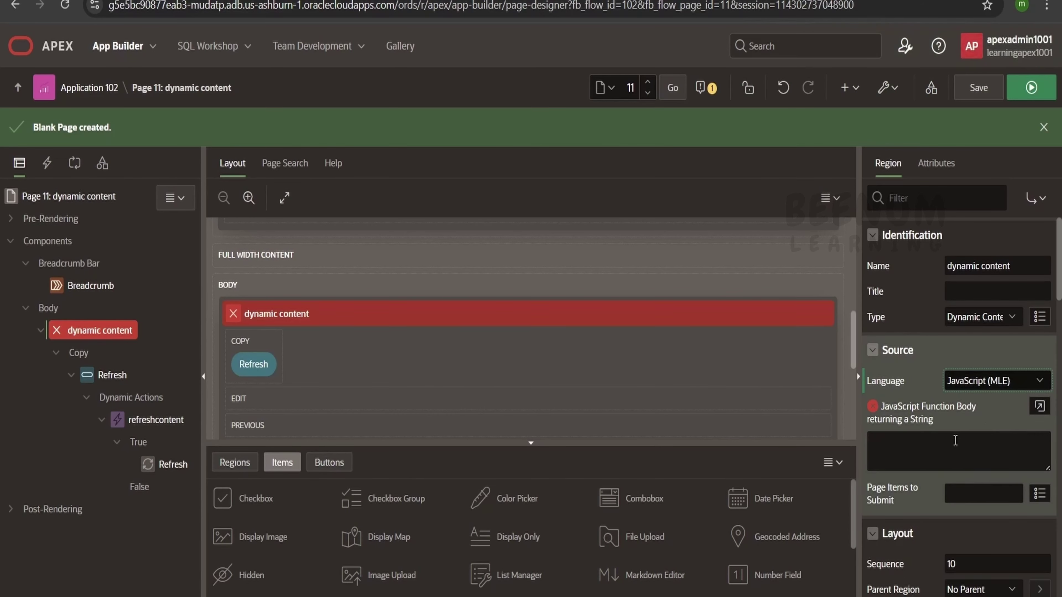
# Examine the help example for the JavaScript Function Body returning a String, including its query, row loop and returned result.
pyautogui.click(925, 456)
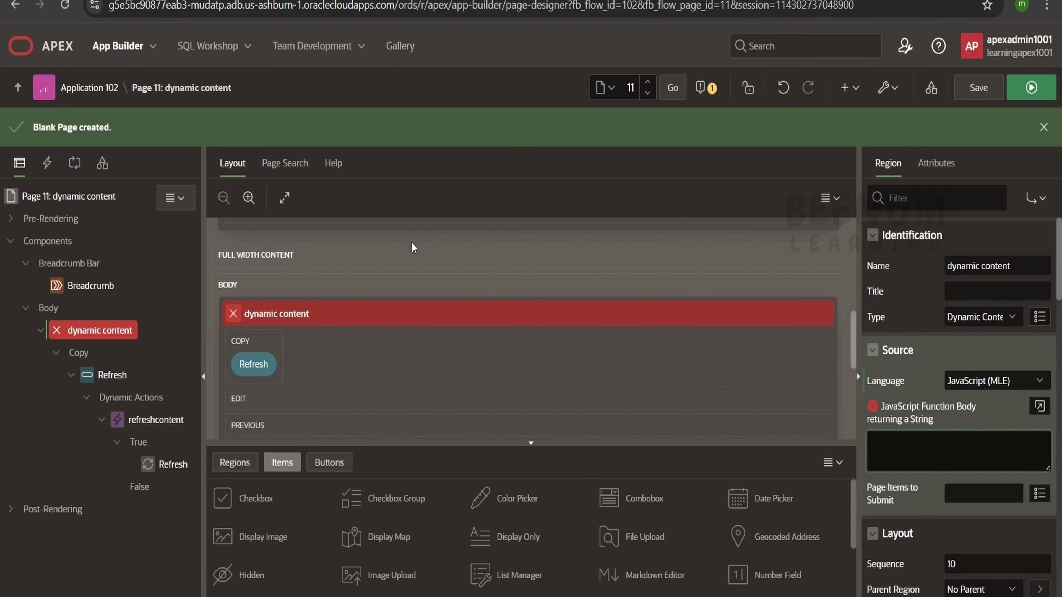
pyautogui.click(333, 164)
pyautogui.moveTo(311, 485); pyautogui.dragTo(238, 329)
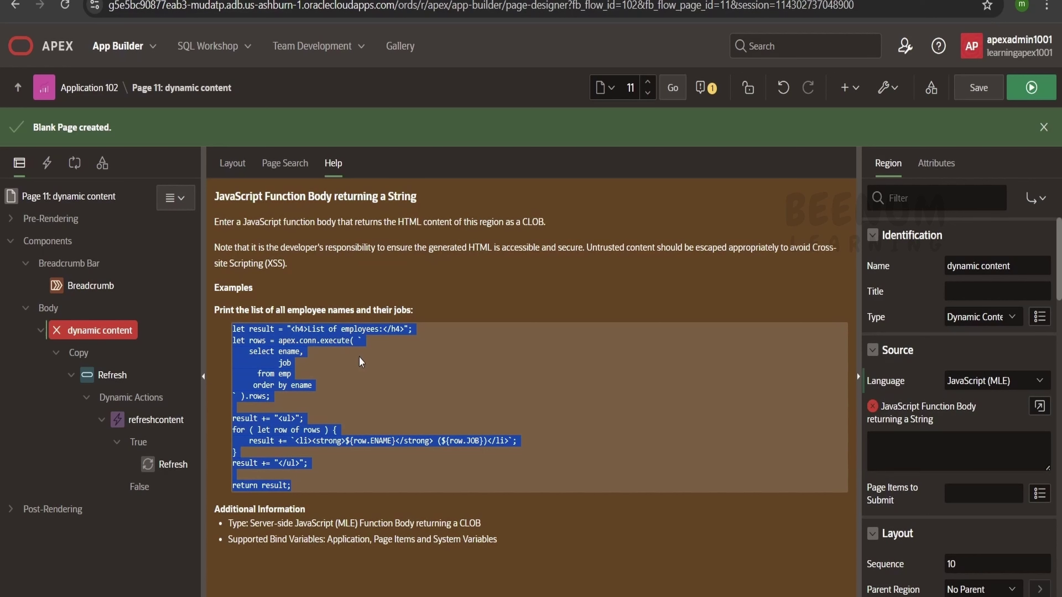
pyautogui.click(309, 480)
pyautogui.moveTo(250, 352); pyautogui.dragTo(344, 385)
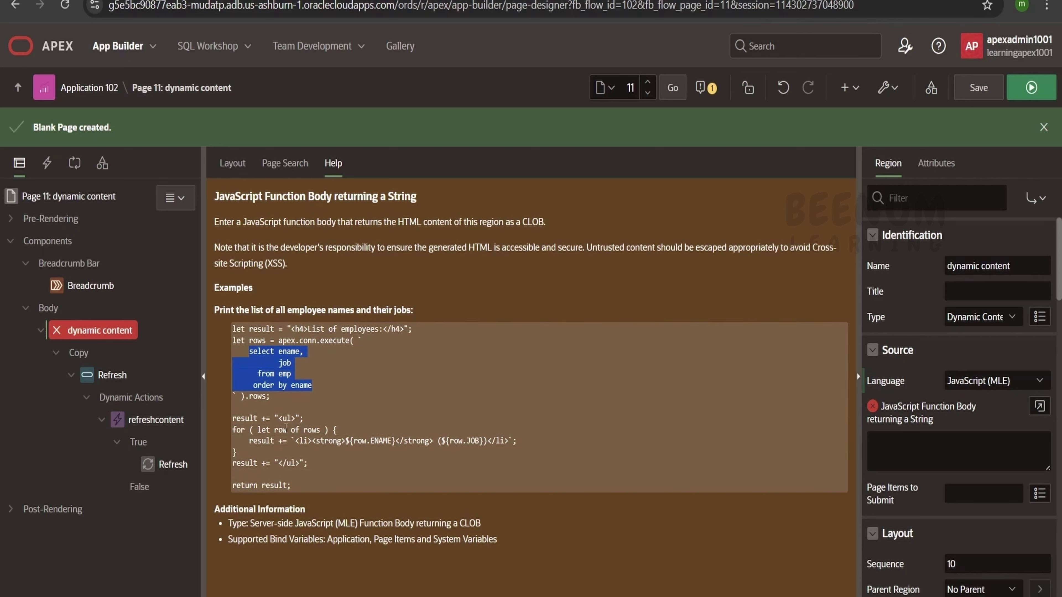
pyautogui.click(302, 486)
pyautogui.moveTo(301, 486); pyautogui.dragTo(226, 335)
pyautogui.click(301, 463)
pyautogui.moveTo(300, 463); pyautogui.dragTo(256, 454)
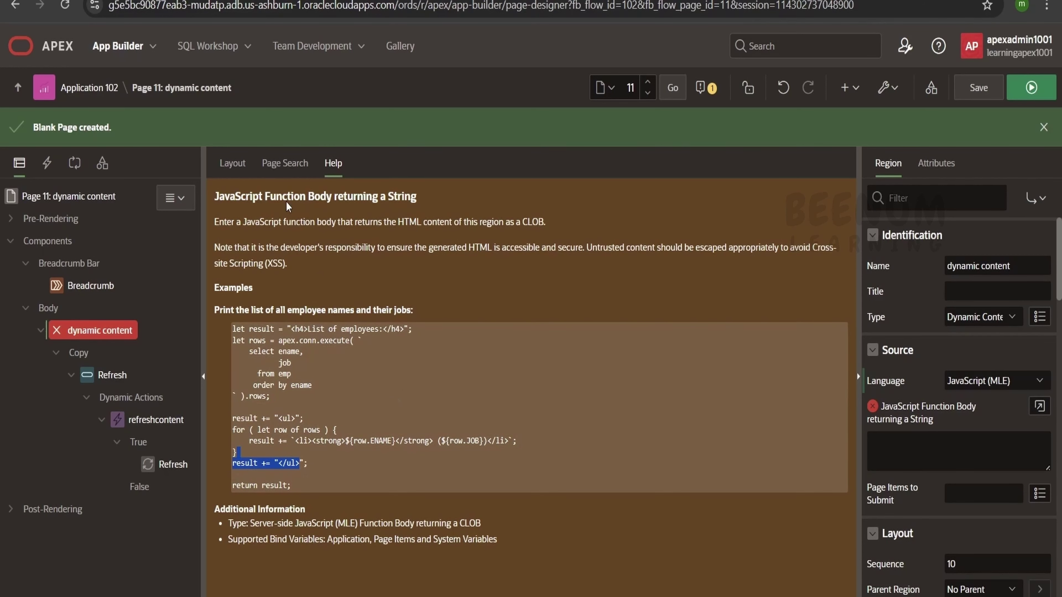
pyautogui.click(232, 163)
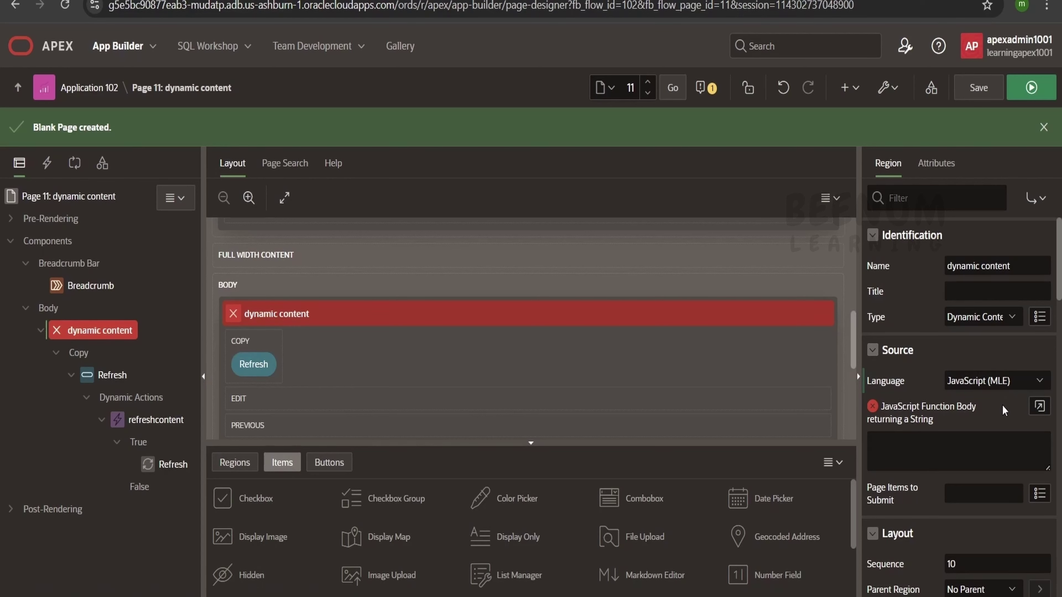
# Paste a JavaScript function body that queries EMP through apex.conn.execute, puts new Date() in the heading and lists each row's ENAME and DEPTNO.
pyautogui.click(1040, 407)
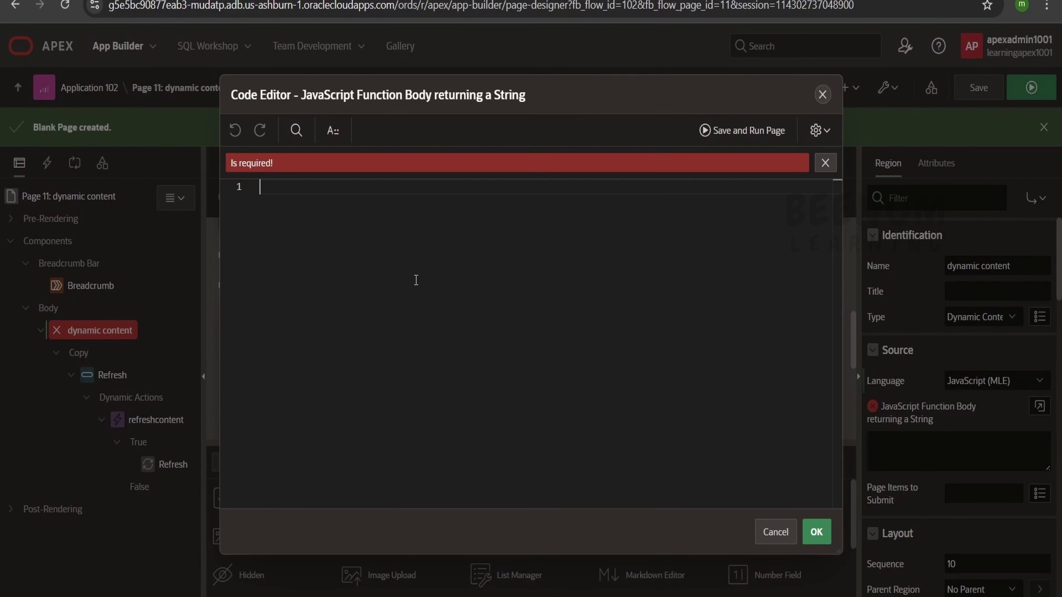
pyautogui.hotkey('ctrl', 'v')
pyautogui.scroll(5, 416, 280)
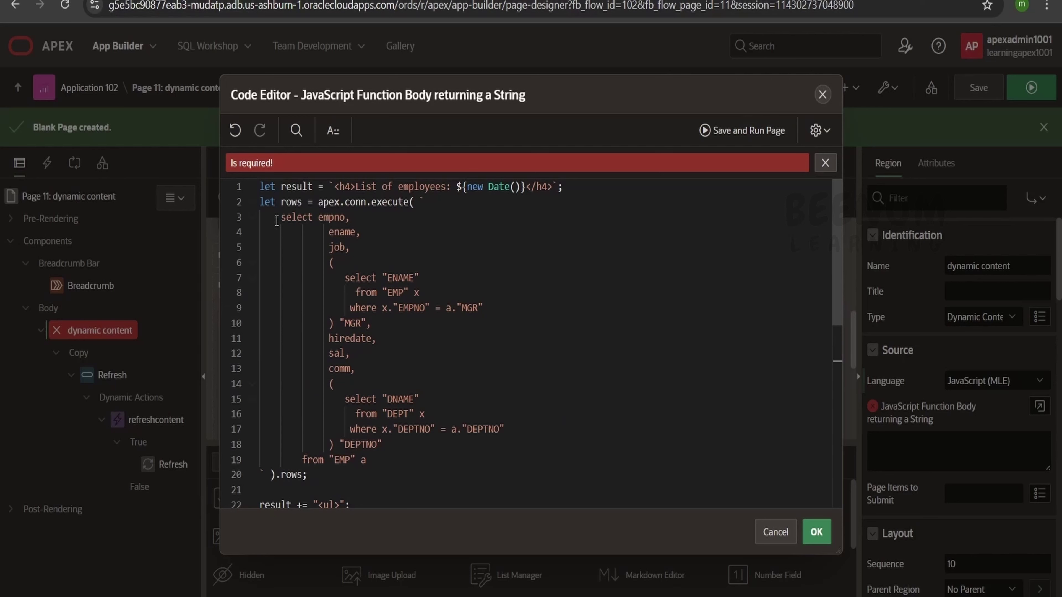
pyautogui.moveTo(276, 220); pyautogui.dragTo(376, 459)
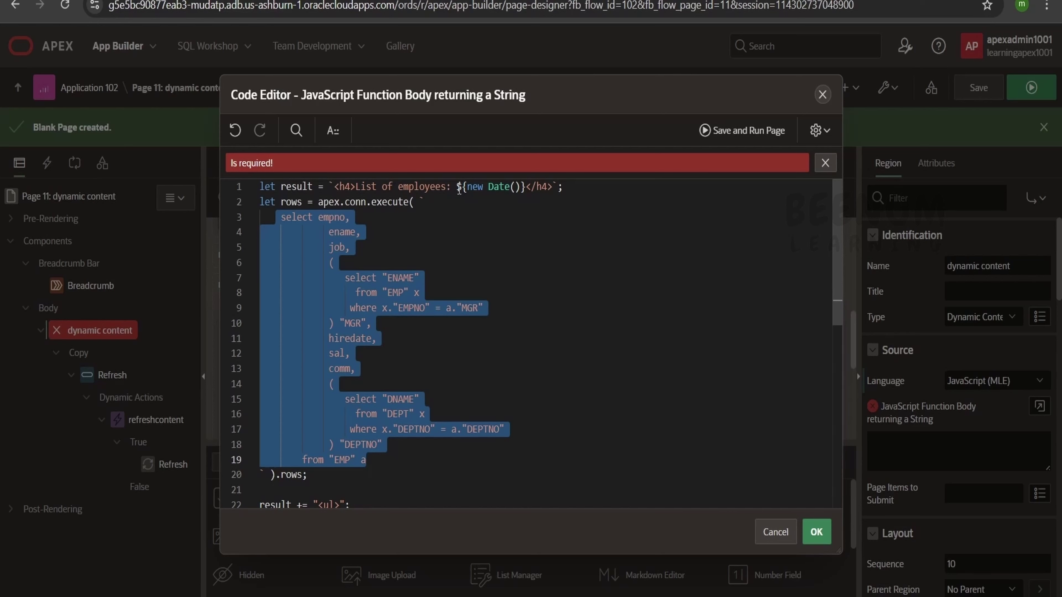
pyautogui.moveTo(456, 187); pyautogui.dragTo(532, 187)
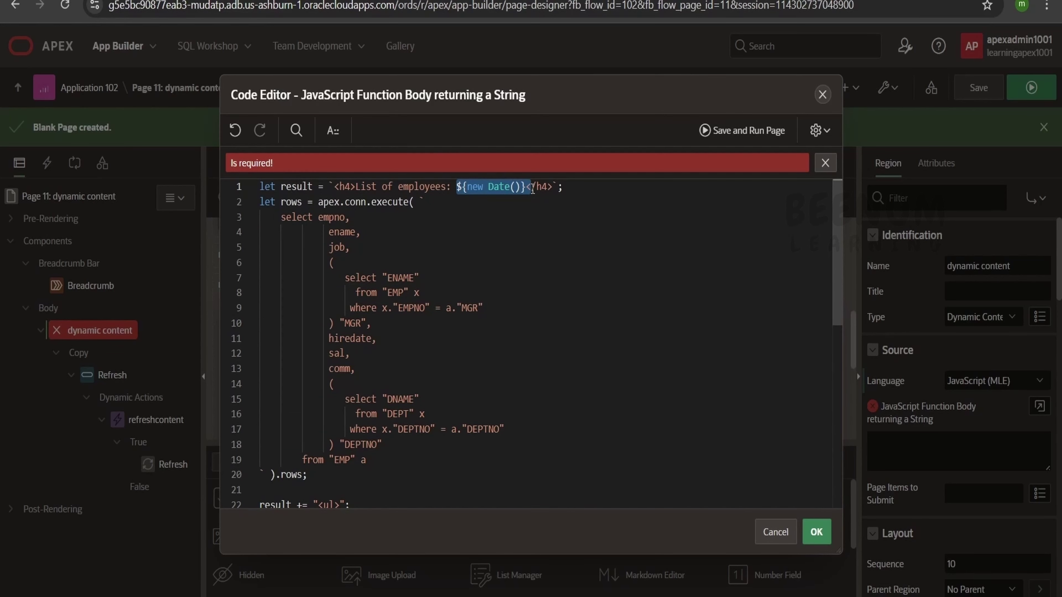
pyautogui.scroll(-5, 509, 273)
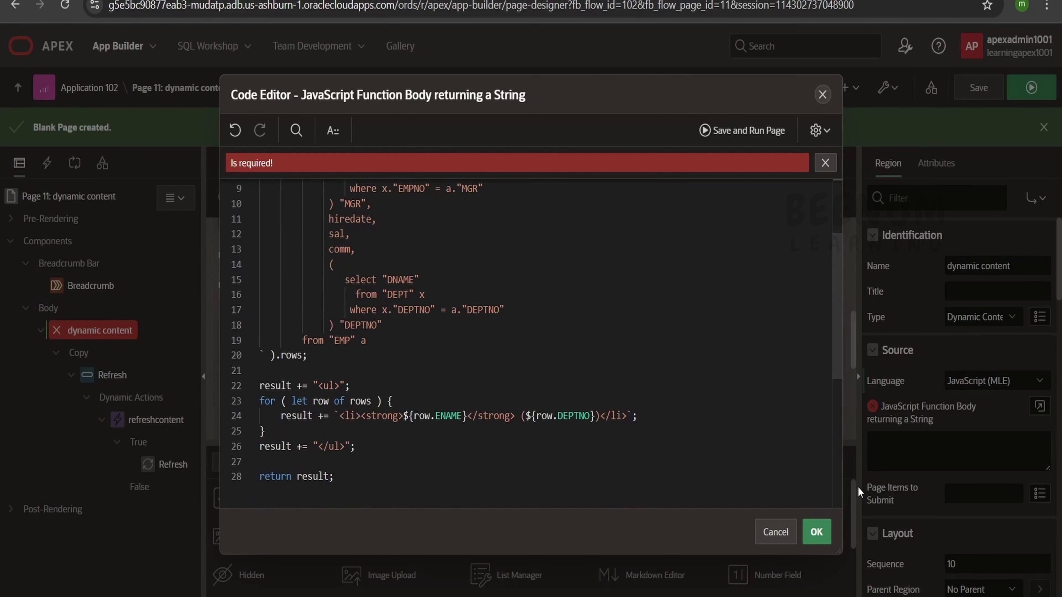
pyautogui.click(816, 532)
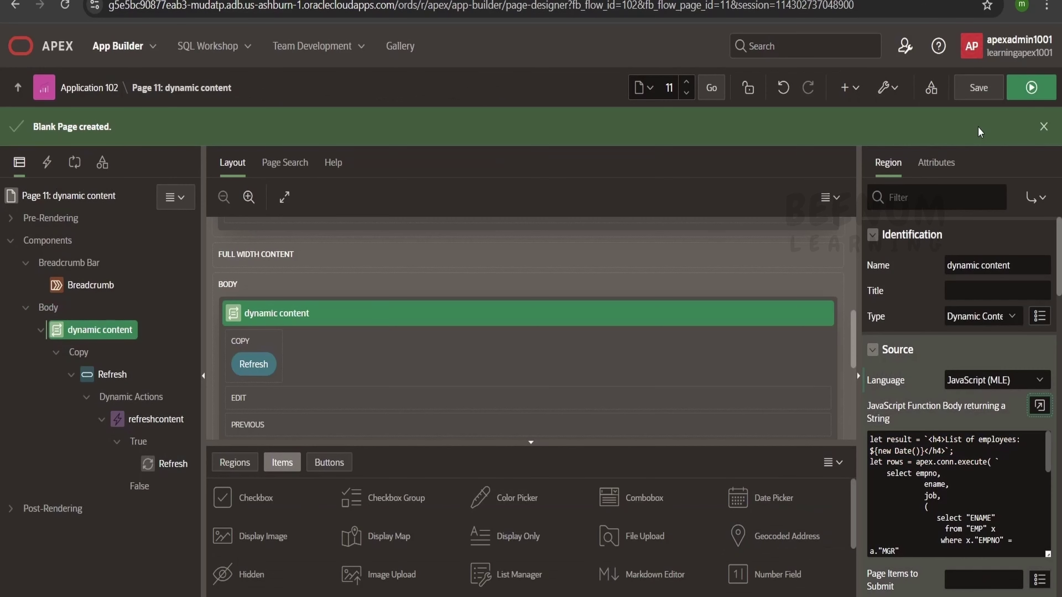
# Save and run page 11 with the JavaScript source, and test the Refresh button twice against the heading's timestamp.
pyautogui.click(986, 81)
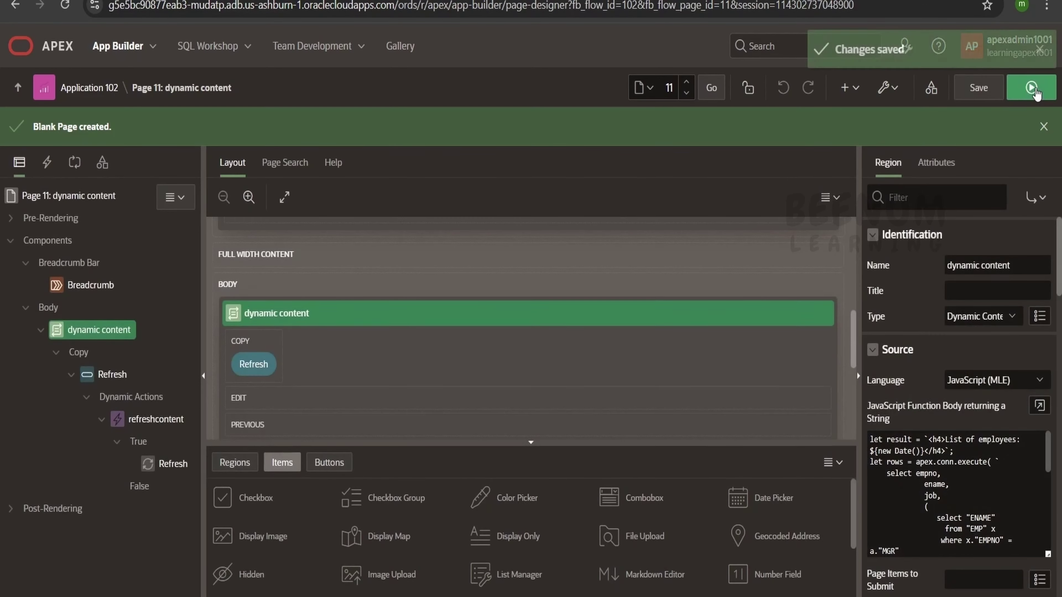
pyautogui.click(1032, 89)
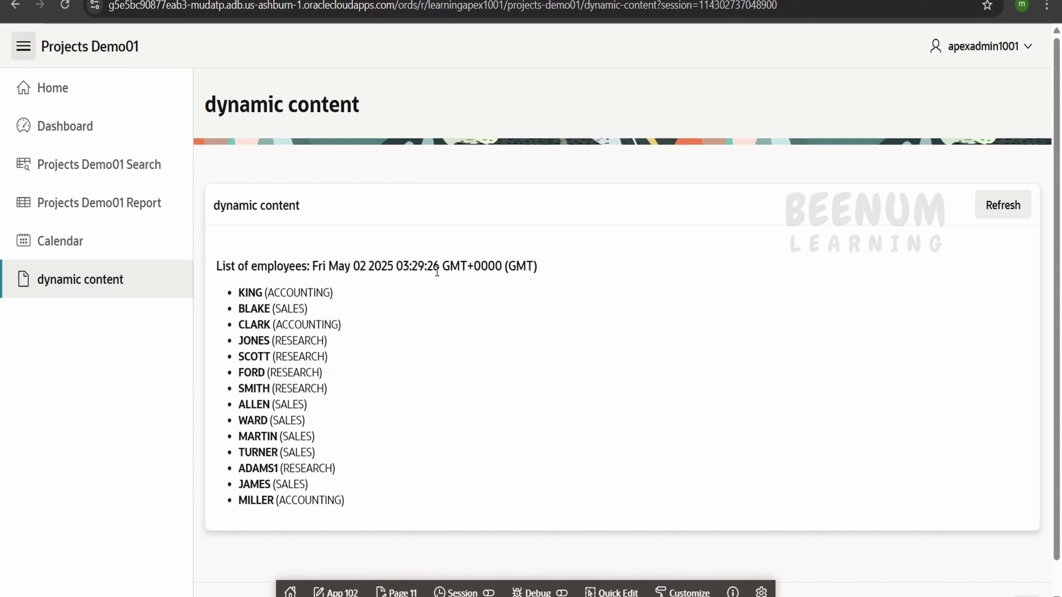
pyautogui.moveTo(437, 271); pyautogui.dragTo(394, 267)
pyautogui.click(1007, 214)
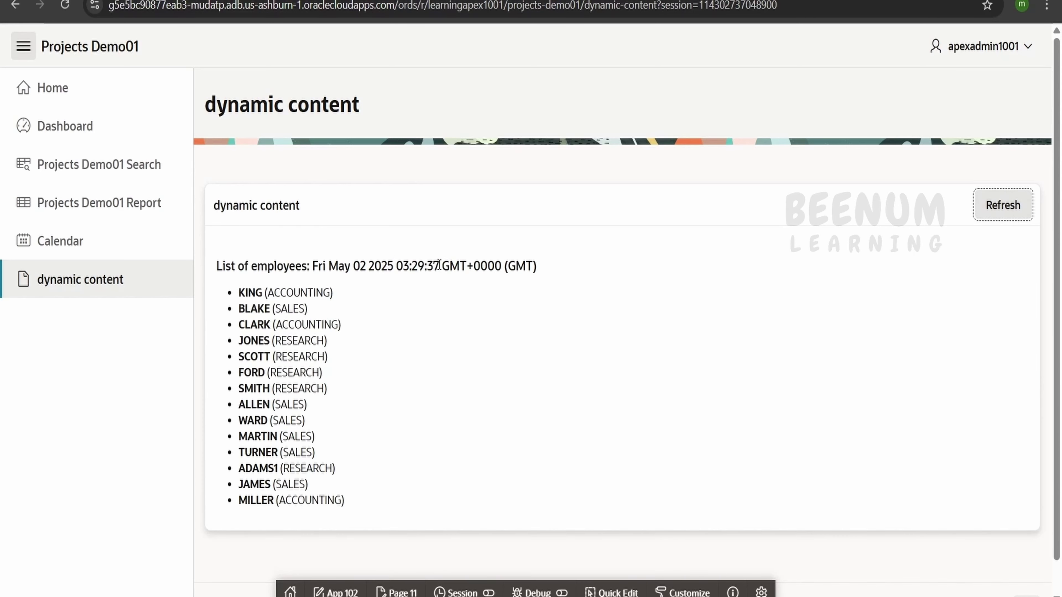
pyautogui.moveTo(439, 266); pyautogui.dragTo(431, 264)
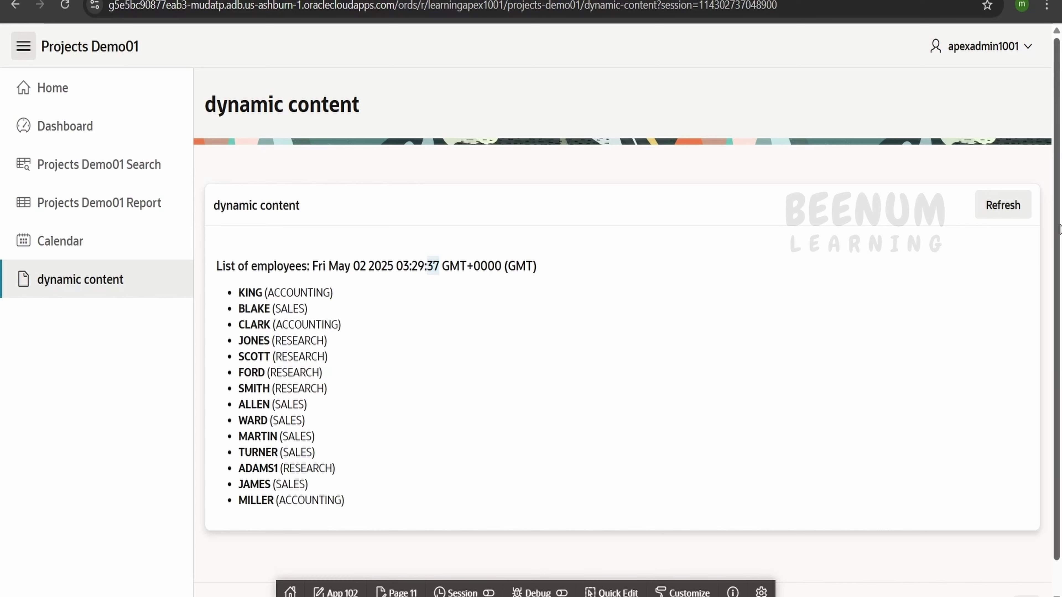
pyautogui.click(1009, 205)
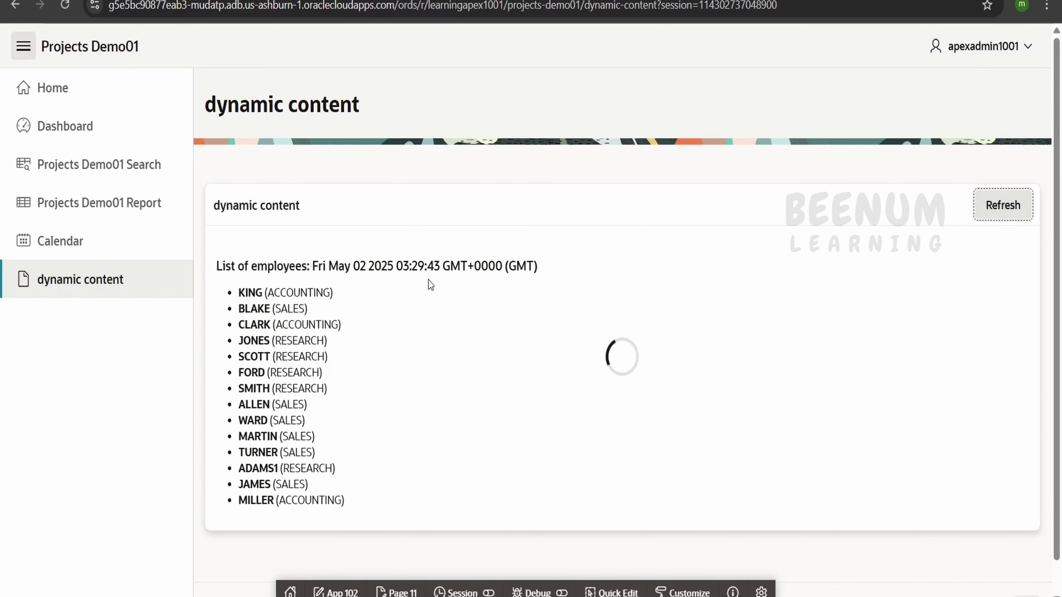
pyautogui.moveTo(442, 266); pyautogui.dragTo(431, 264)
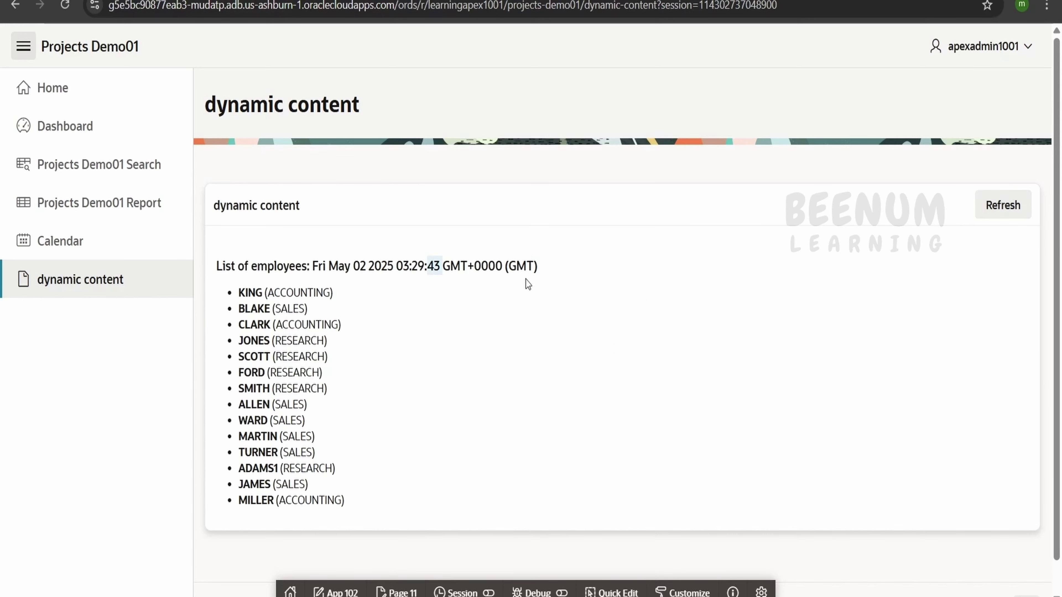